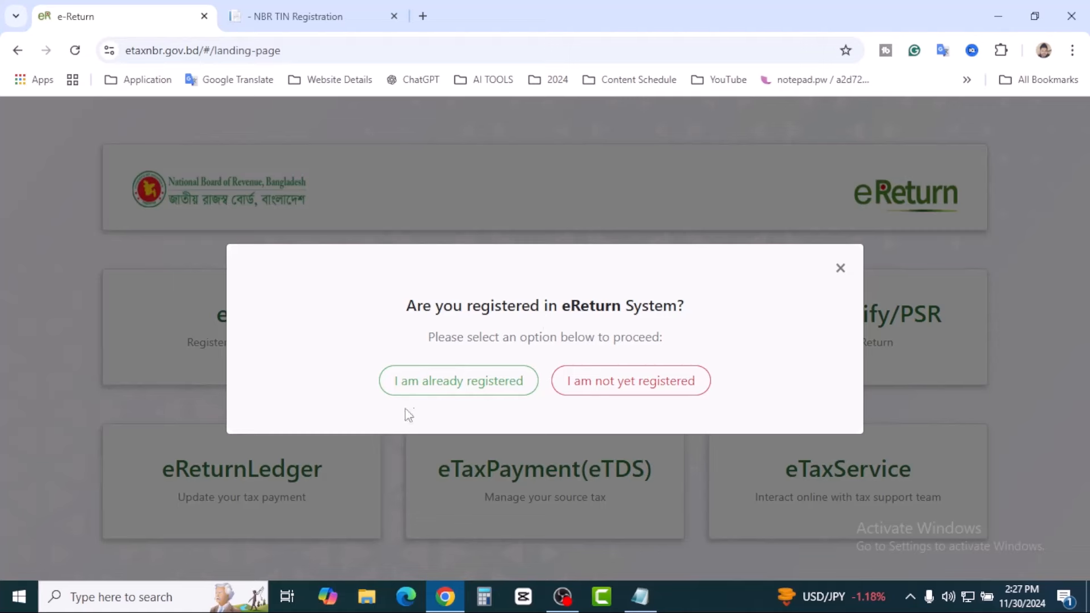
Proceed as an already registered taxpayer, close the TIN registration page, and try to sign in with the TIN, account password and captcha.
left_click(478, 390)
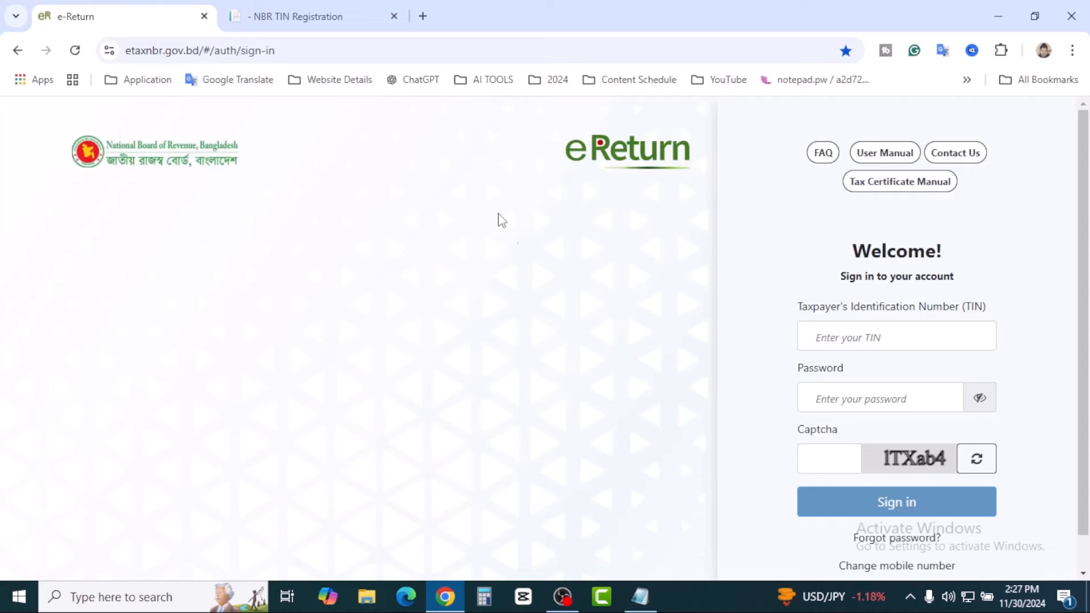
left_click(394, 16)
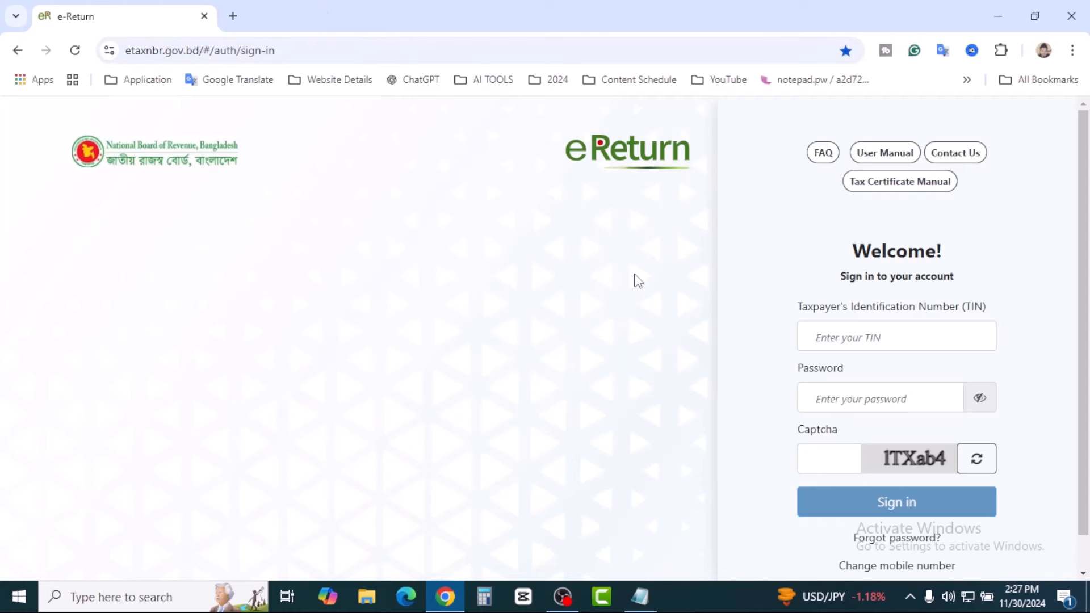
left_click(841, 337)
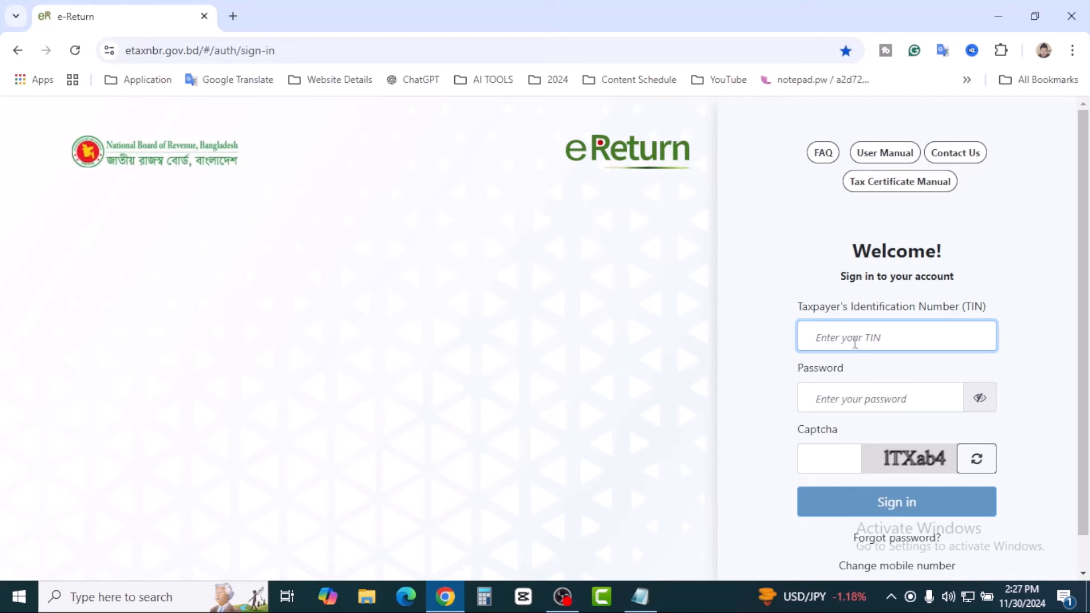
left_click(923, 366)
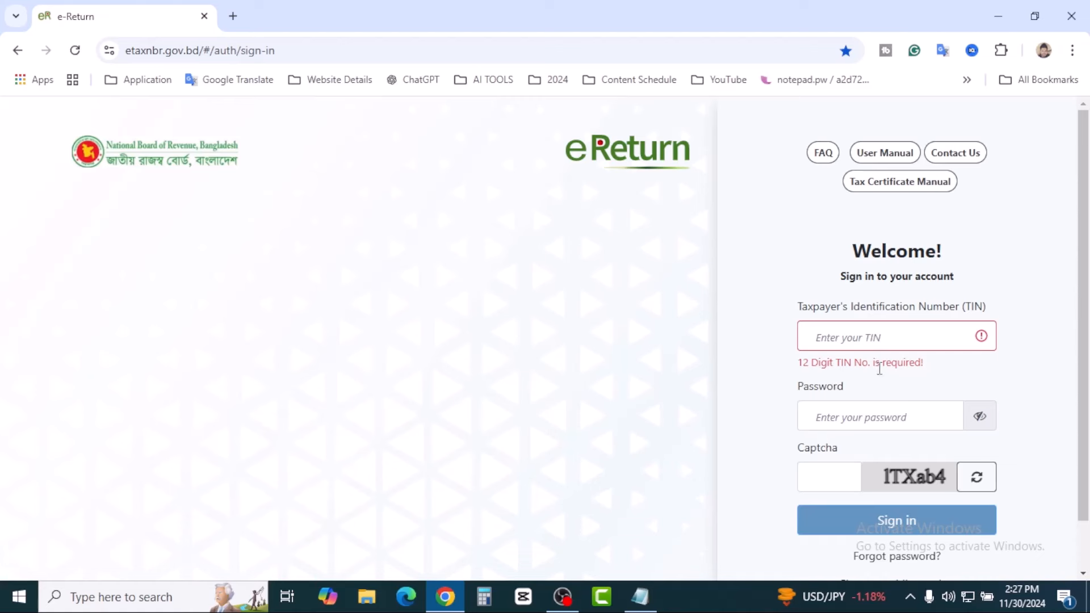
left_click(856, 419)
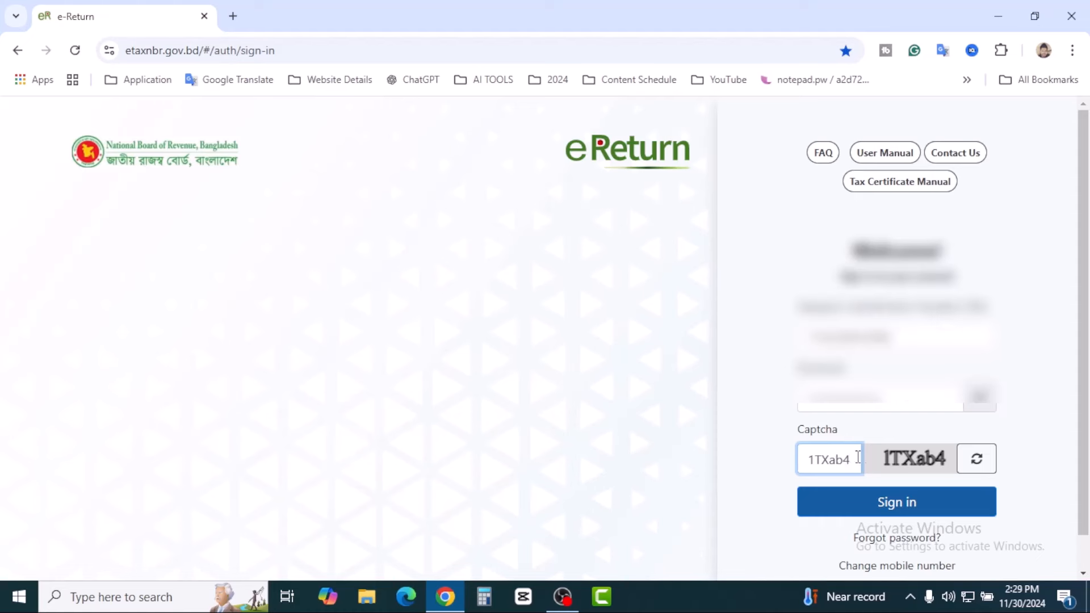
left_click(896, 511)
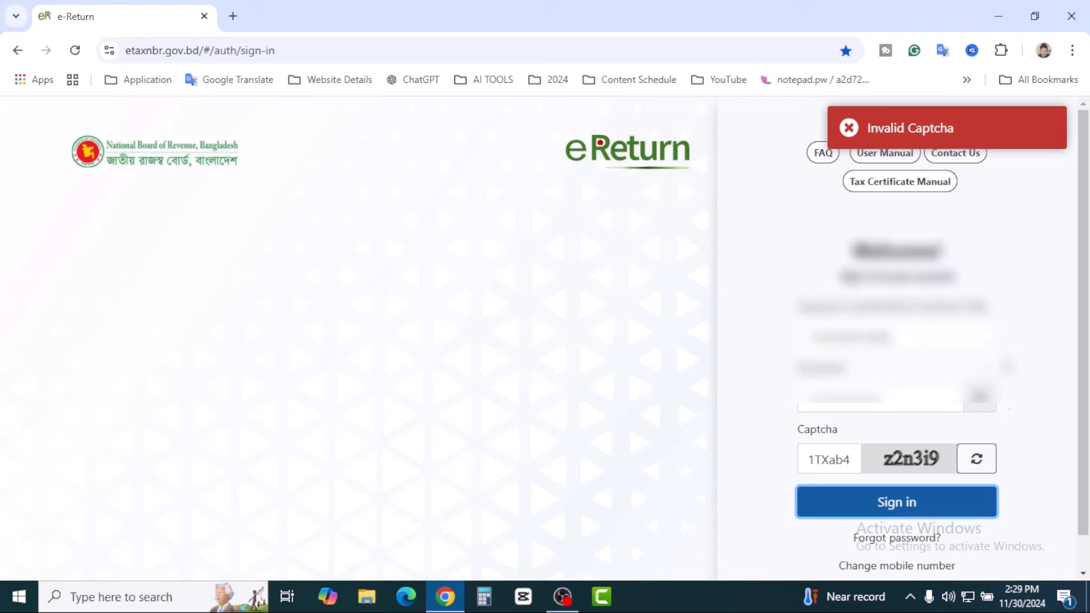
Replace the captcha entry with the newly displayed captcha code and sign in to the account.
left_click_drag(852, 459, 771, 466)
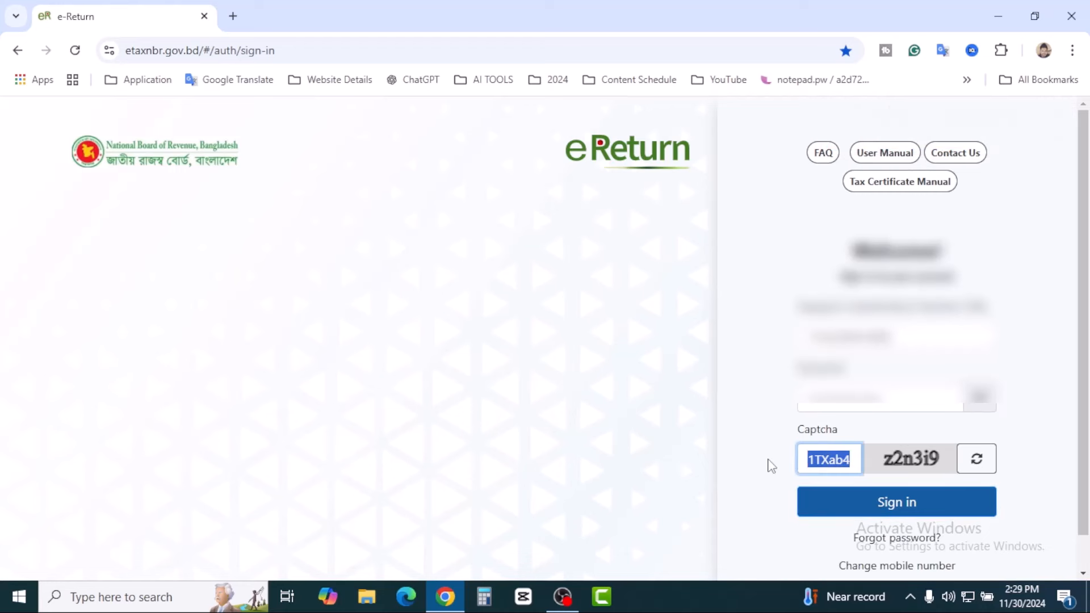
key("BackSpace")
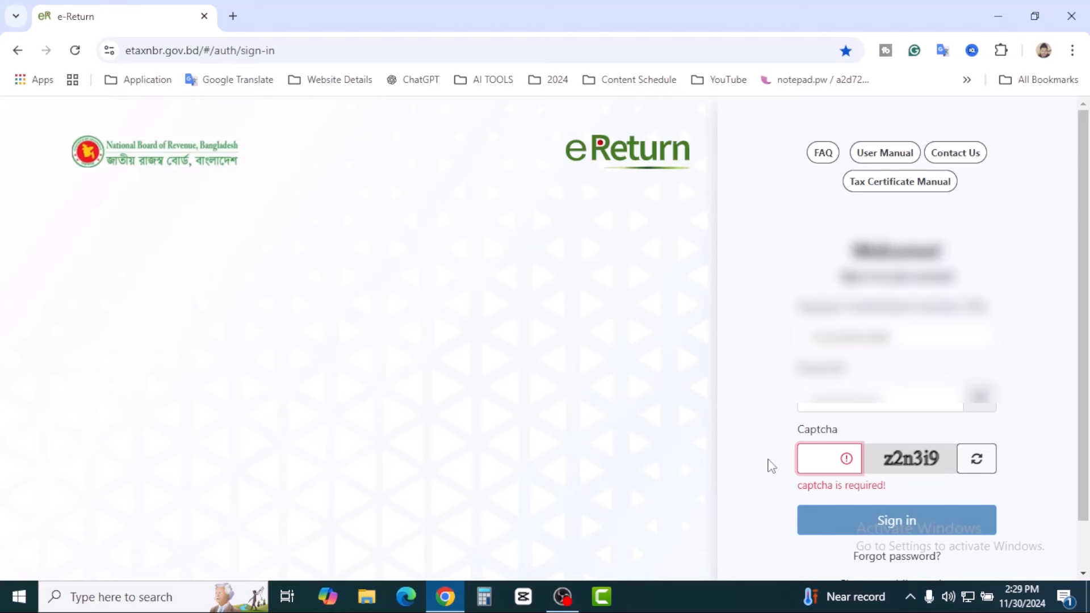
type("z")
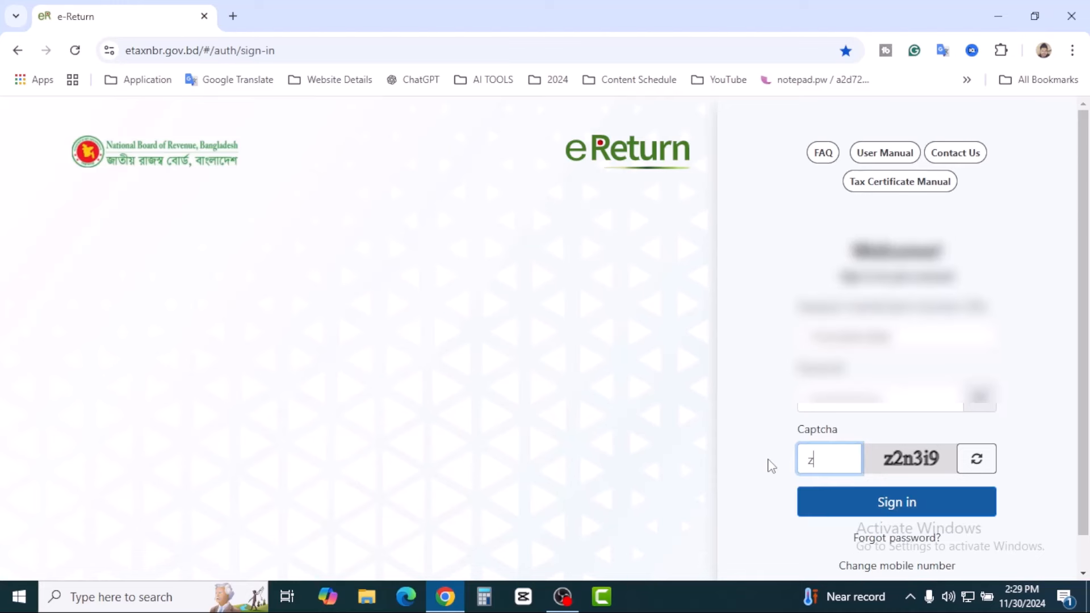
type("2n3i9")
left_click(899, 506)
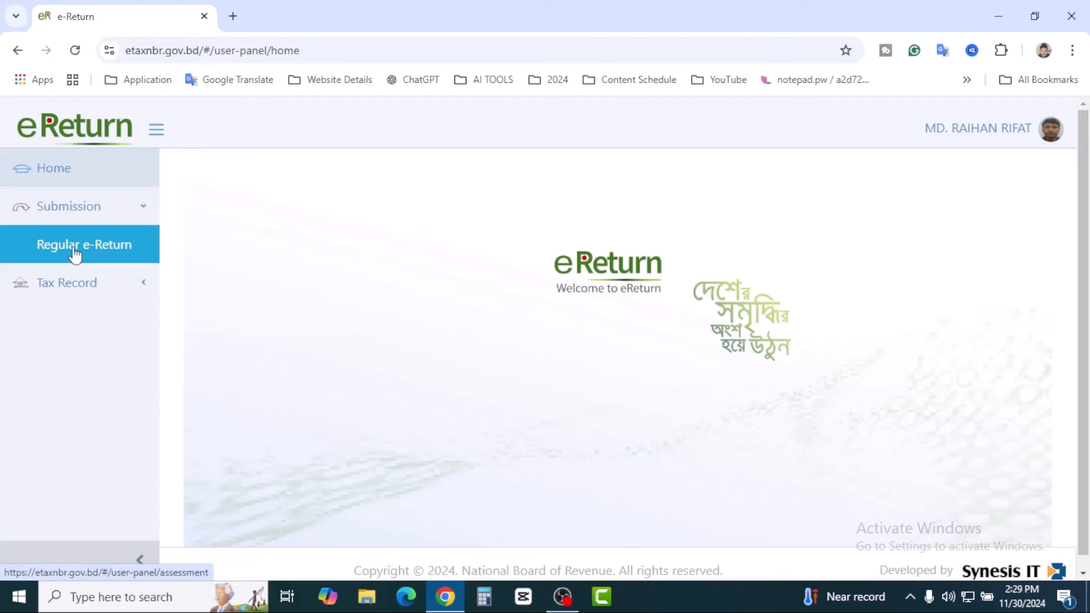
Open the Regular e-Return submission form and review its return scheme options and assessment year.
left_click(103, 250)
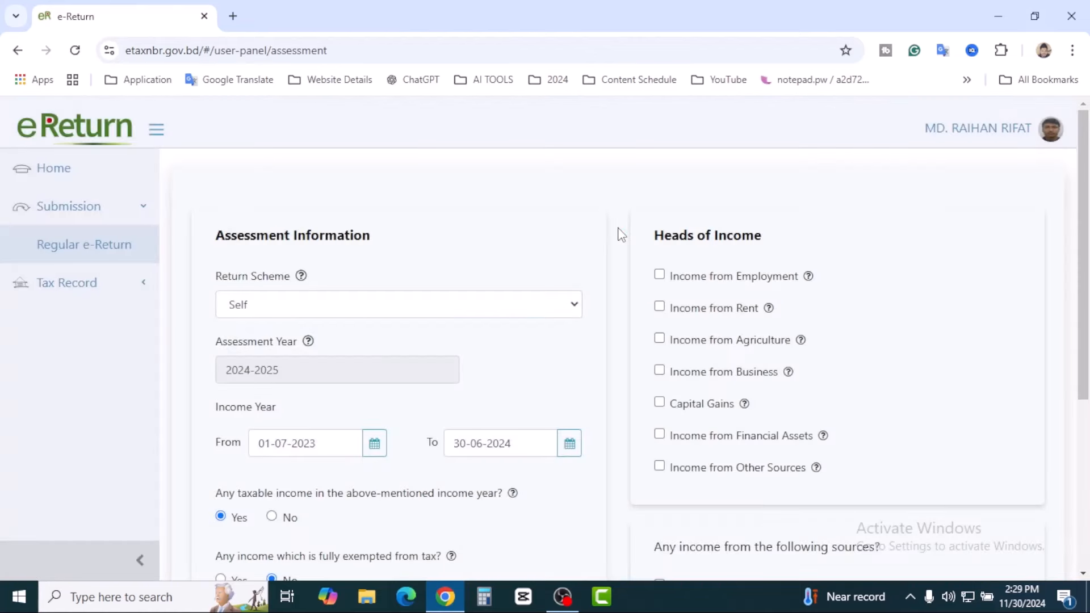
left_click(130, 294)
left_click(141, 285)
left_click(384, 309)
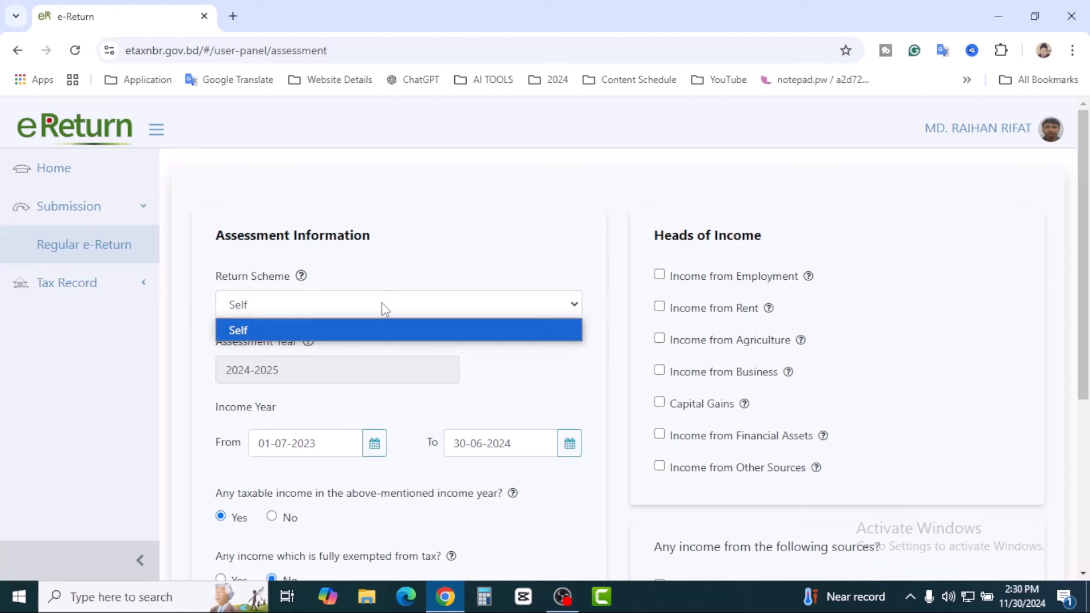
left_click(448, 267)
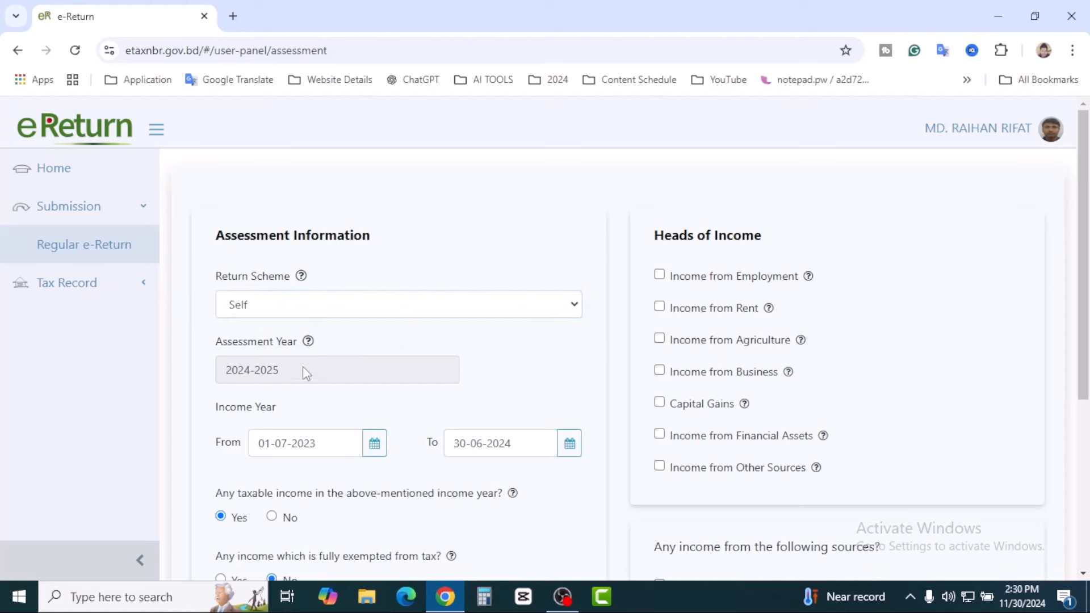
mouse_move(308, 343)
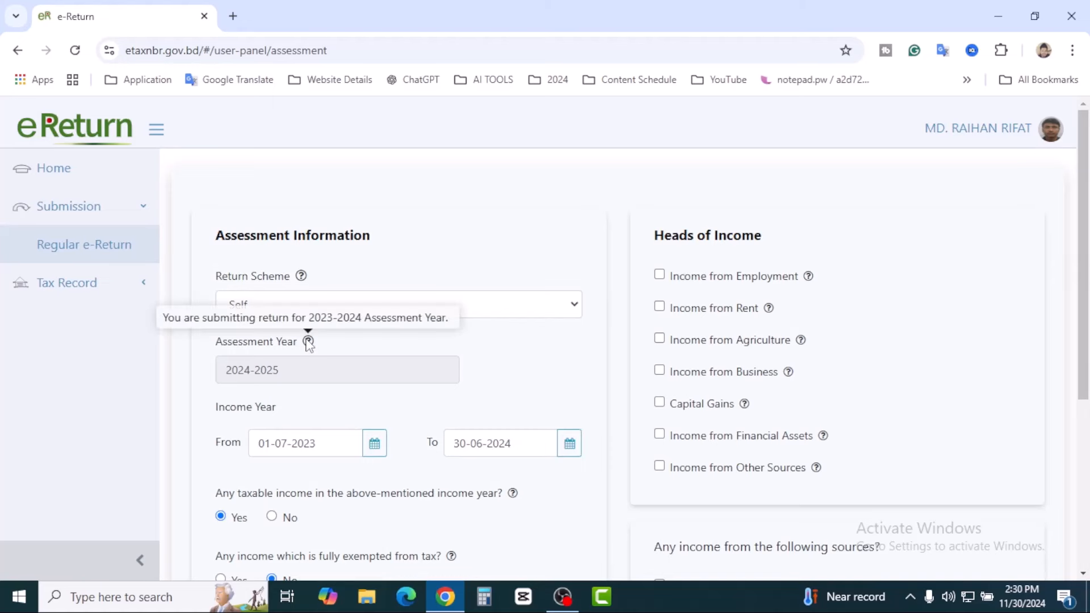
triple_click(333, 376)
left_click(475, 352)
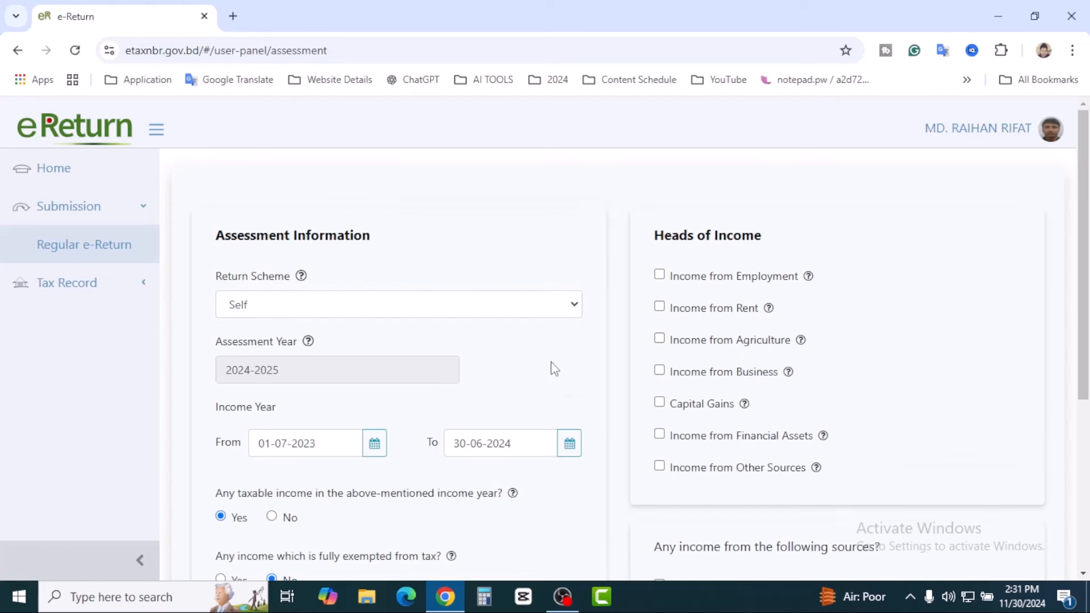
Answer No to having any taxable income in the income year and accept disabling all income sections.
scroll(440, 426, "down", 2)
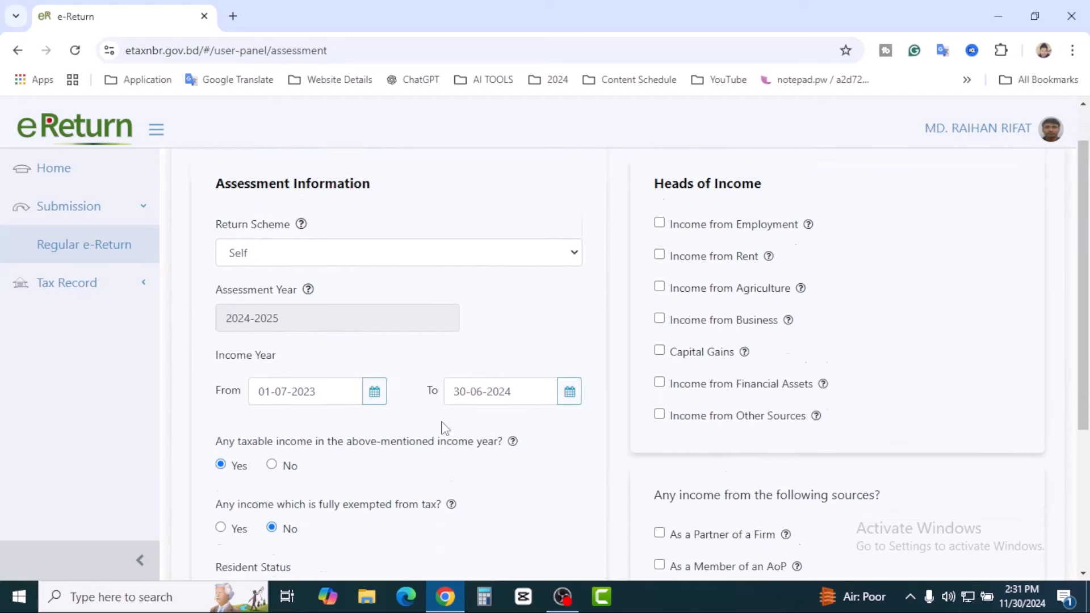
scroll(518, 448, "down", 2)
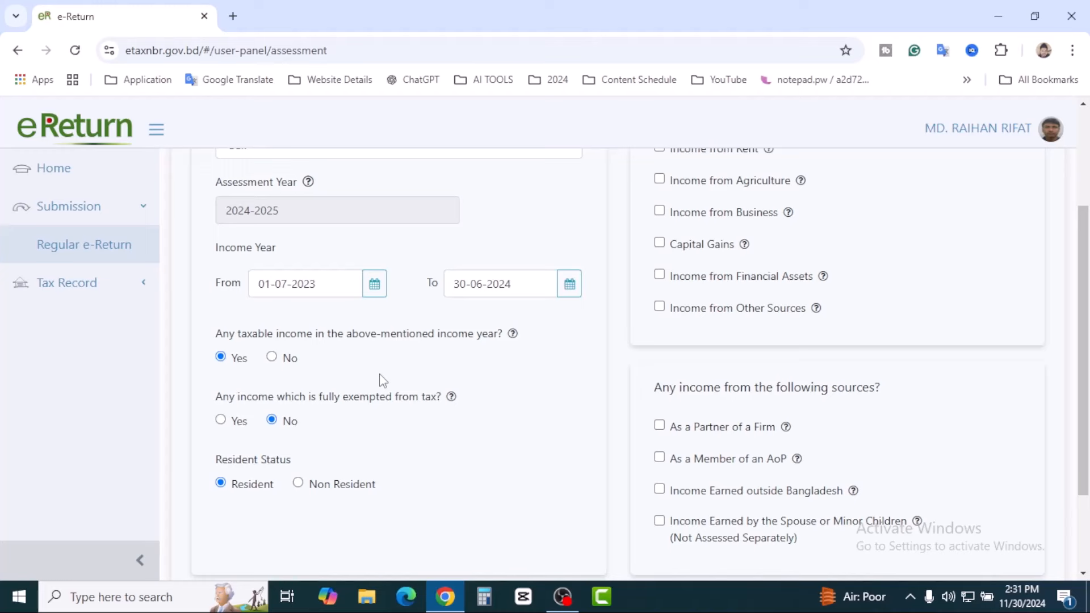
left_click(271, 356)
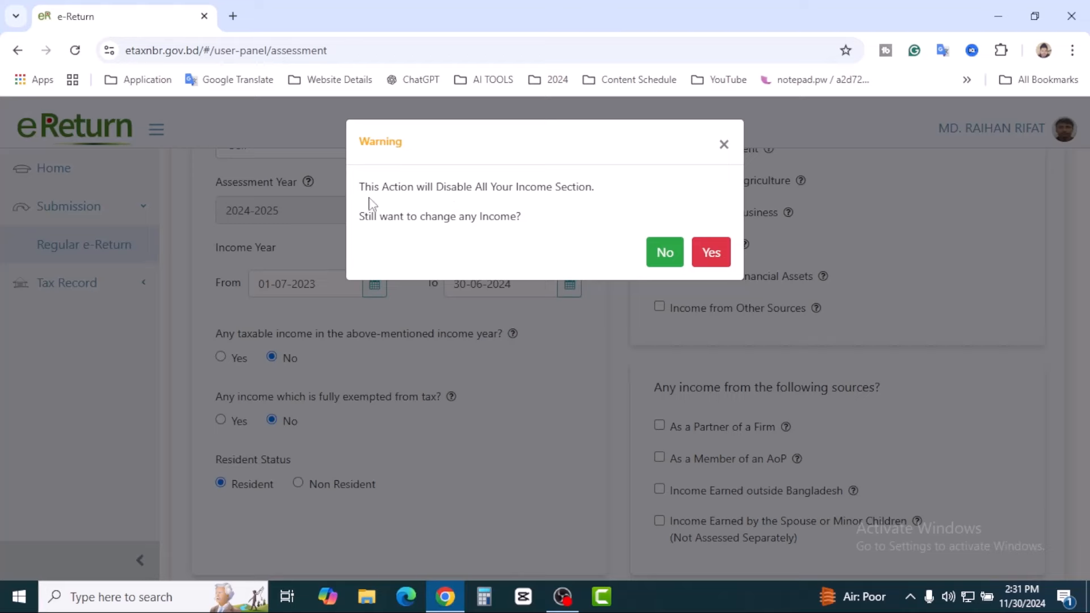
left_click(712, 257)
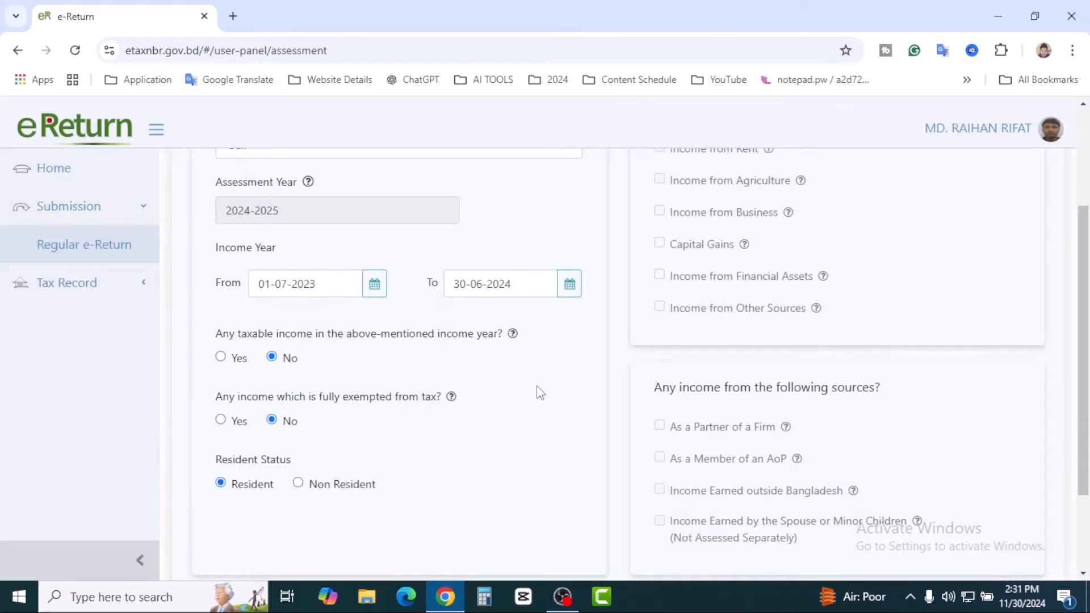
Examine the assessment information, heads of income and other income sources, including the help note for Capital Gains.
scroll(604, 402, "up", 3)
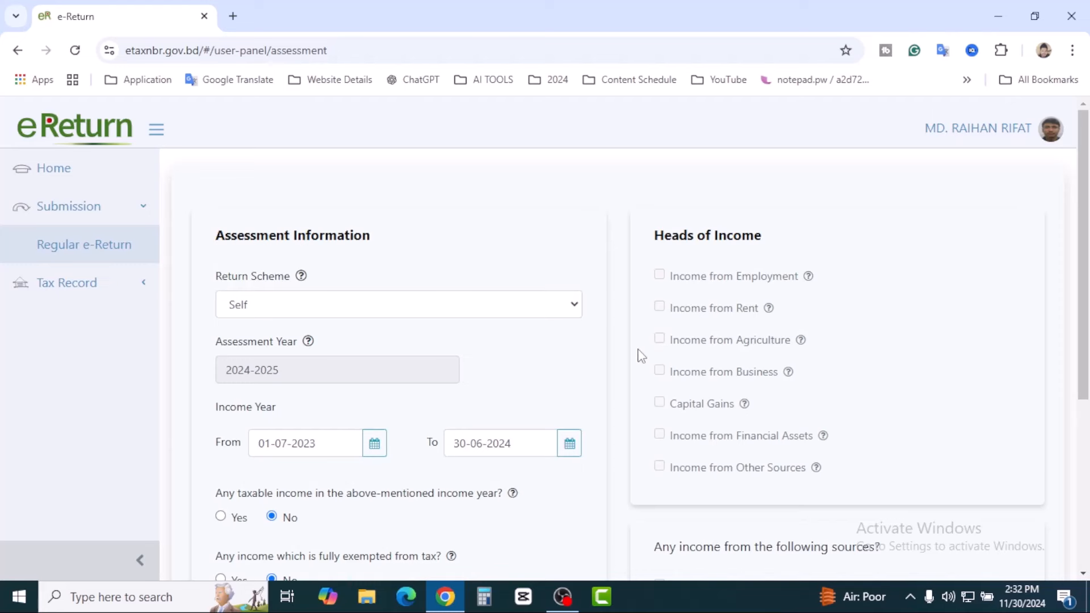
scroll(615, 338, "down", 3)
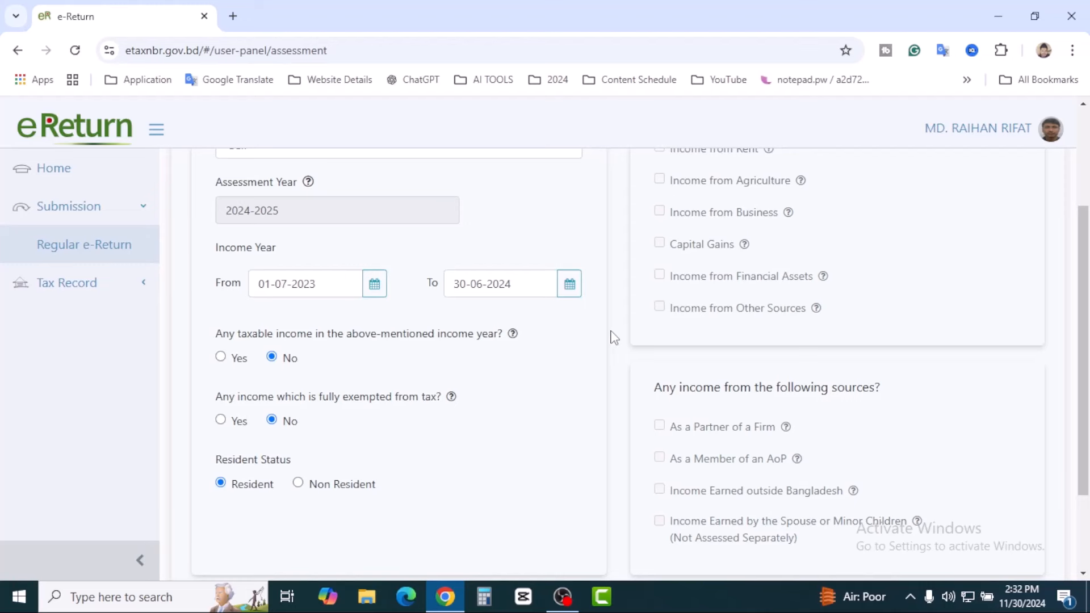
scroll(615, 338, "up", 2)
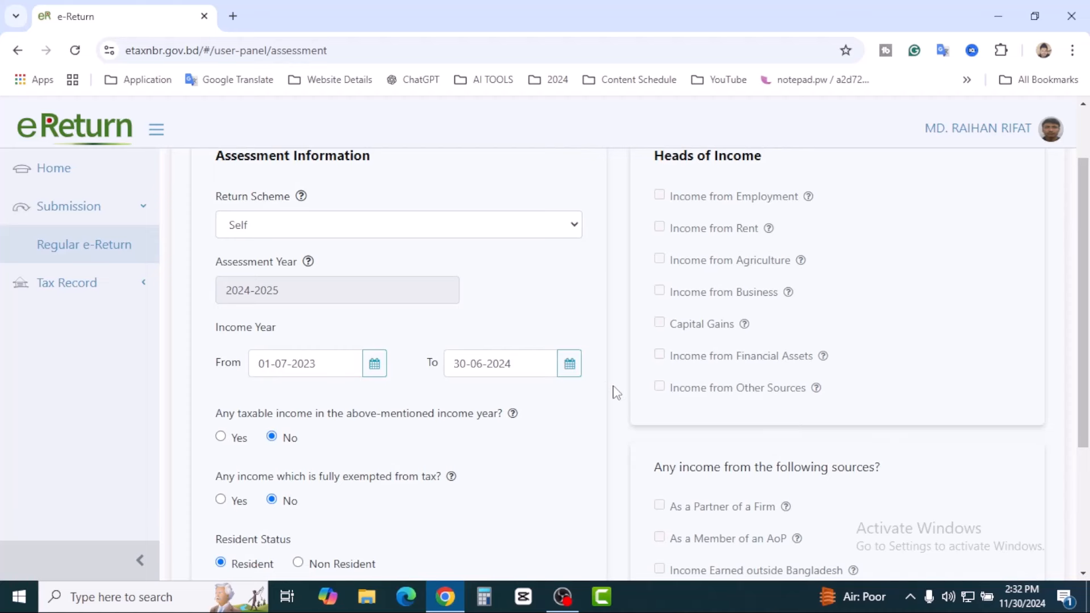
scroll(615, 392, "up", 2)
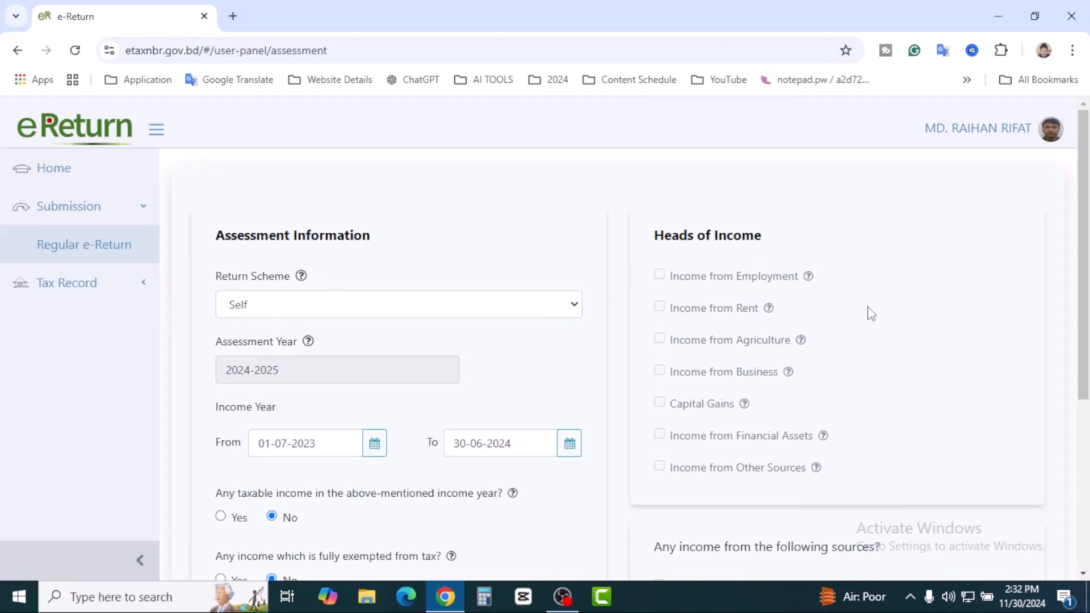
mouse_move(770, 308)
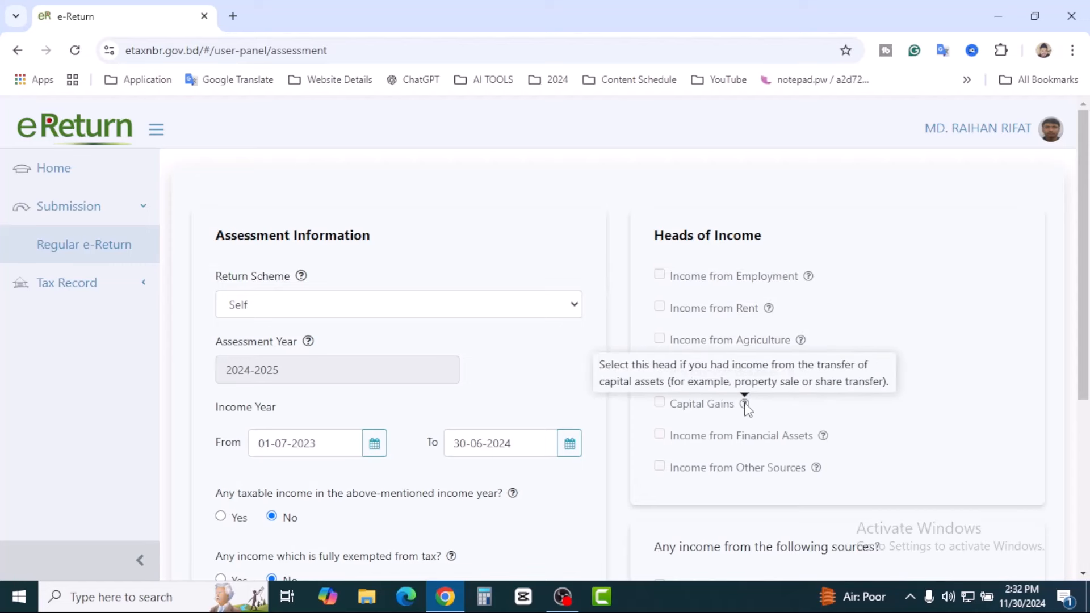
scroll(795, 378, "down", 5)
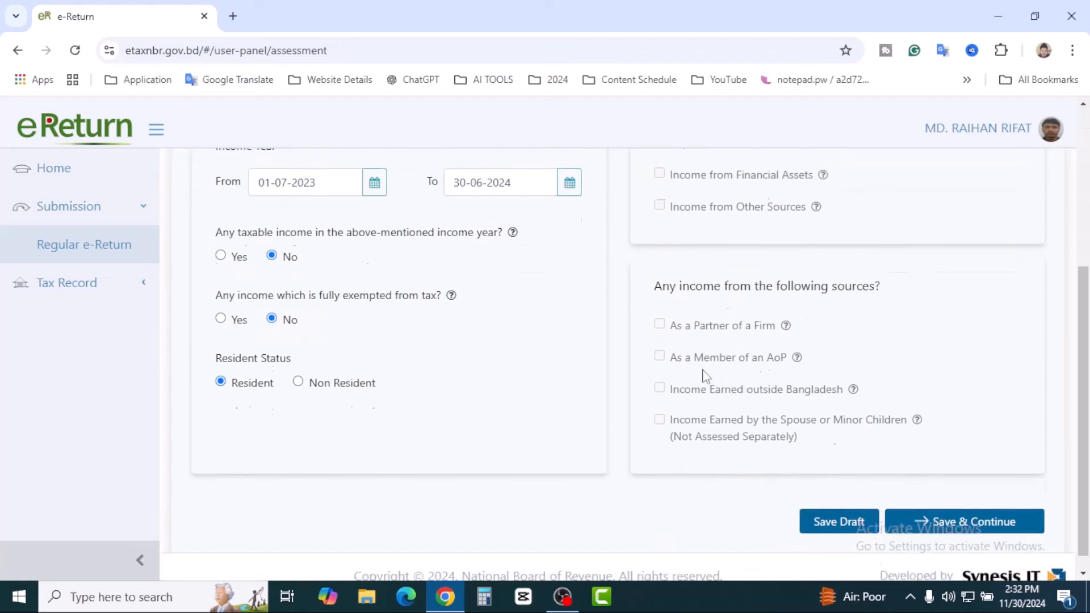
scroll(600, 375, "up", 1)
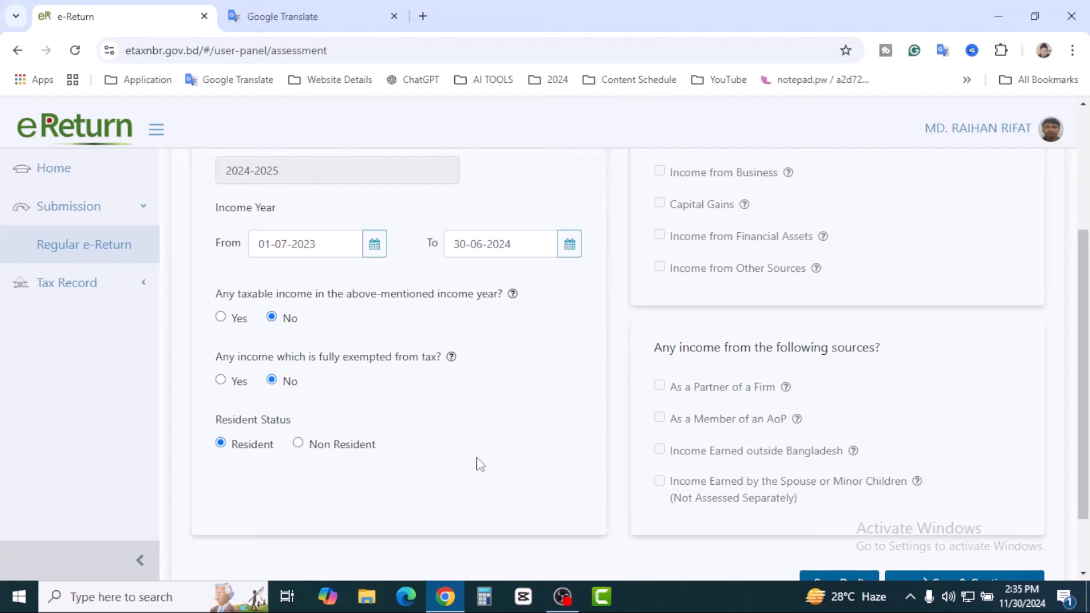
scroll(608, 438, "up", 3)
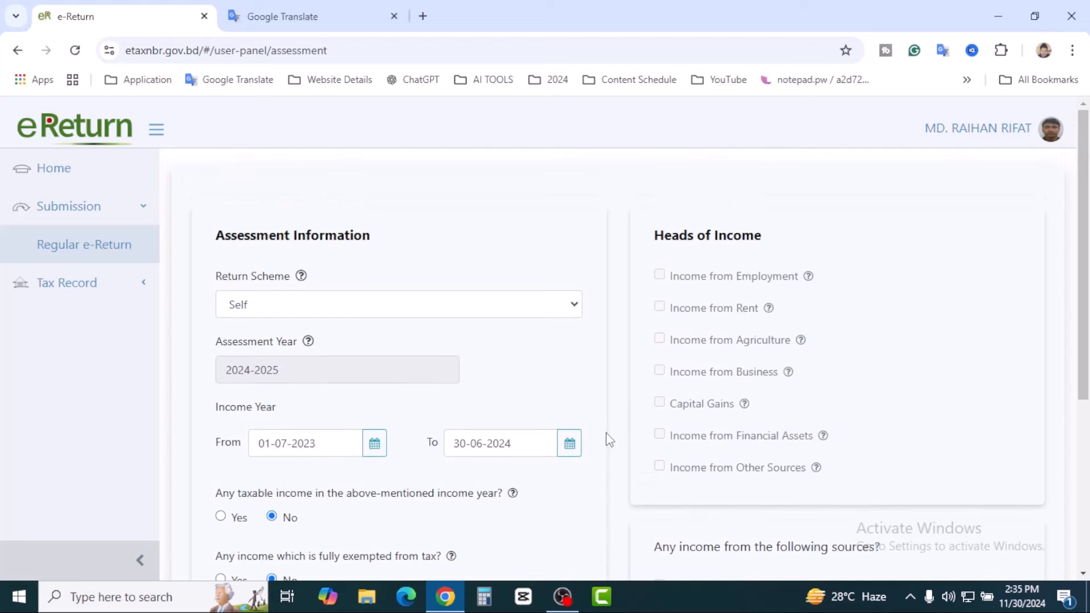
scroll(609, 438, "down", 4)
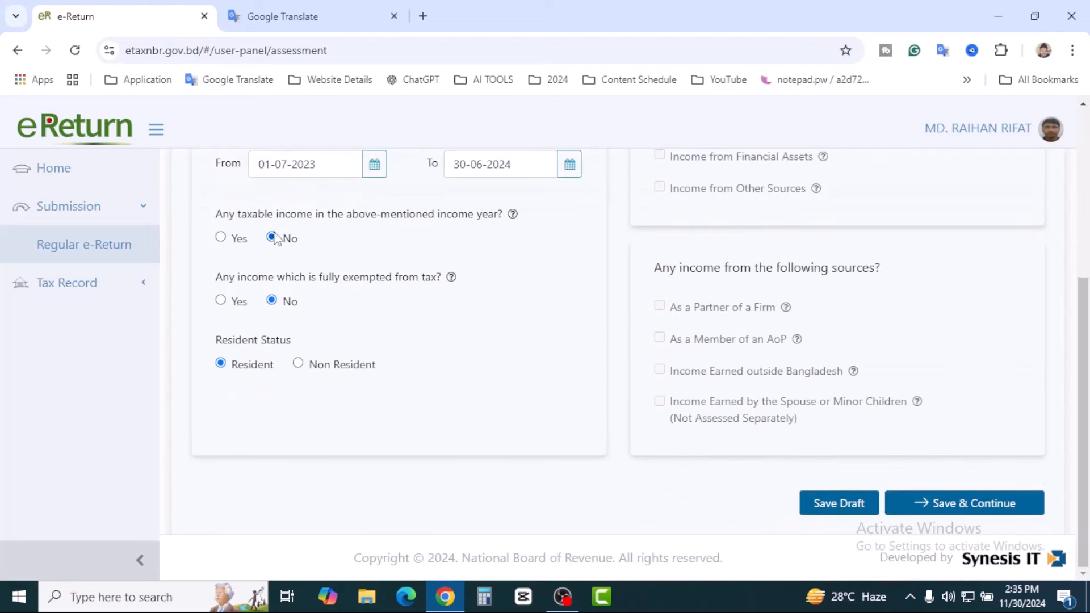
scroll(647, 390, "up", 5)
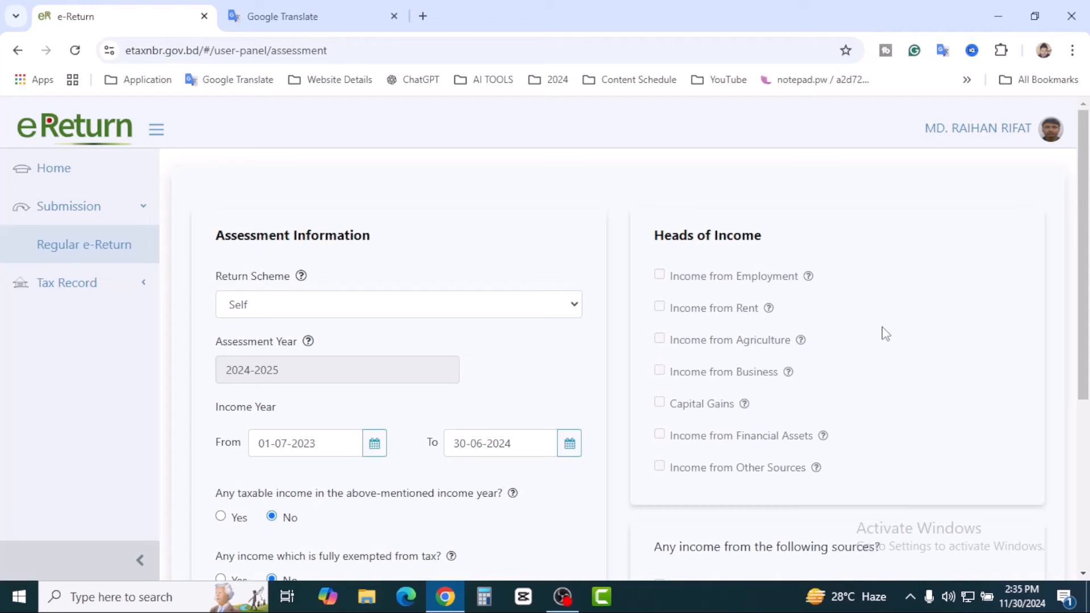
scroll(883, 334, "down", 4)
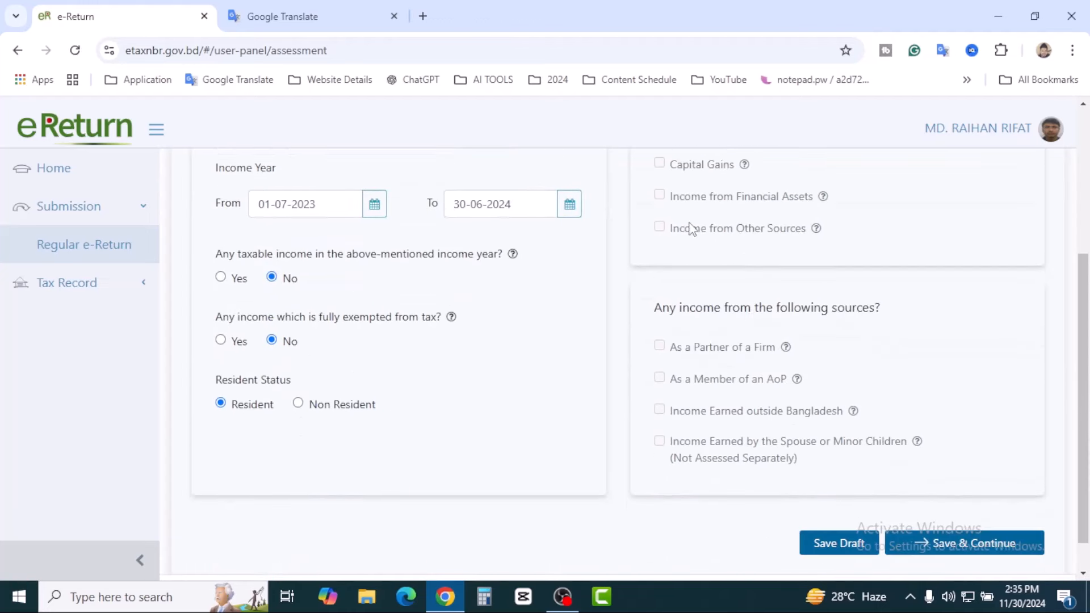
scroll(804, 350, "up", 3)
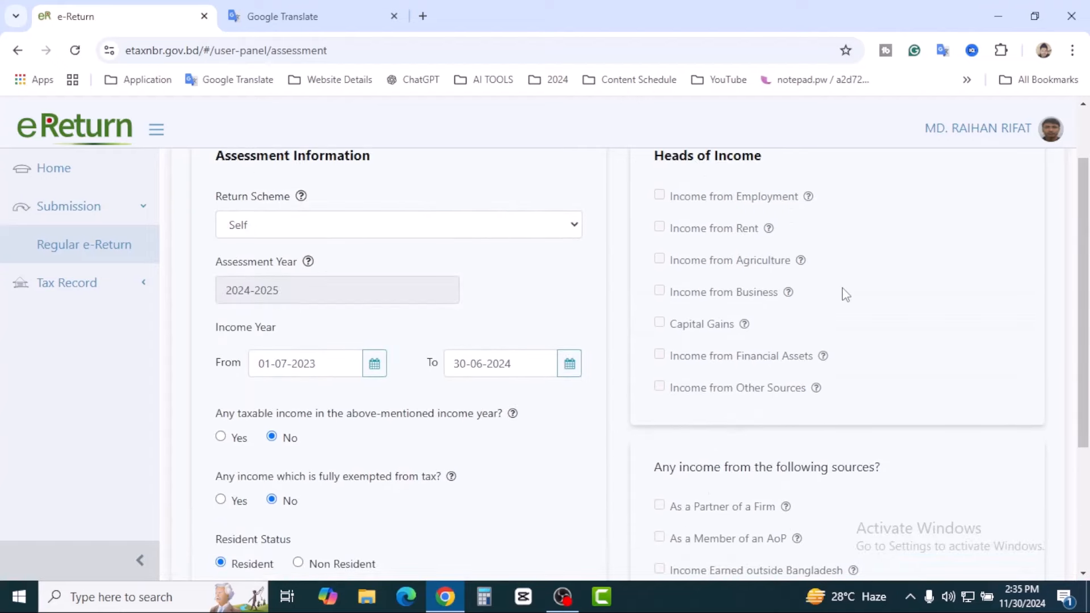
scroll(846, 294, "down", 3)
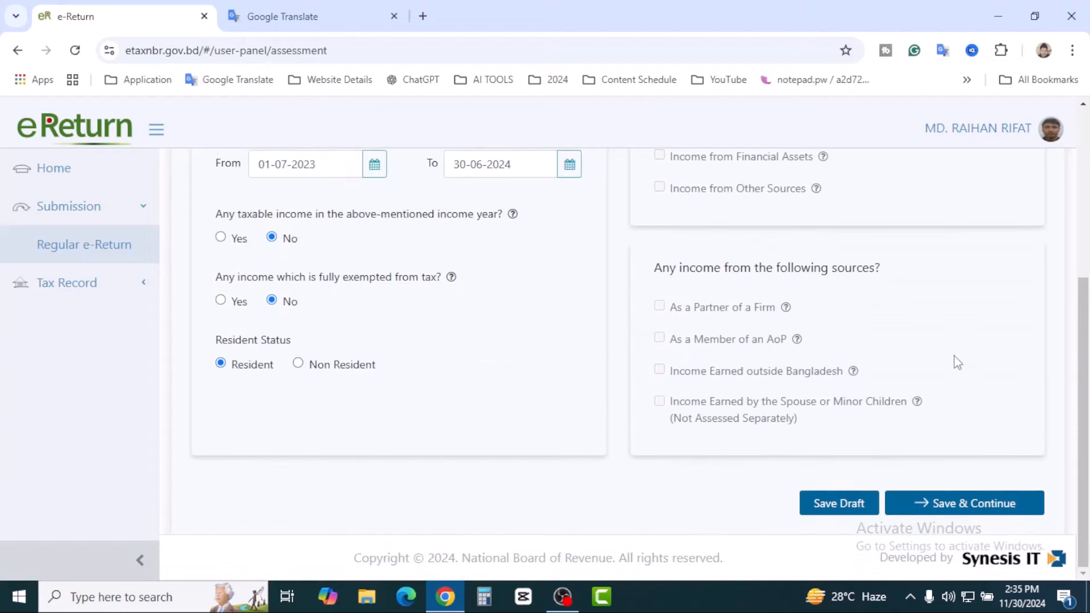
Save the assessment information, continue to the additional information page, and answer No to gross wealth over 50,00,000.
left_click(995, 507)
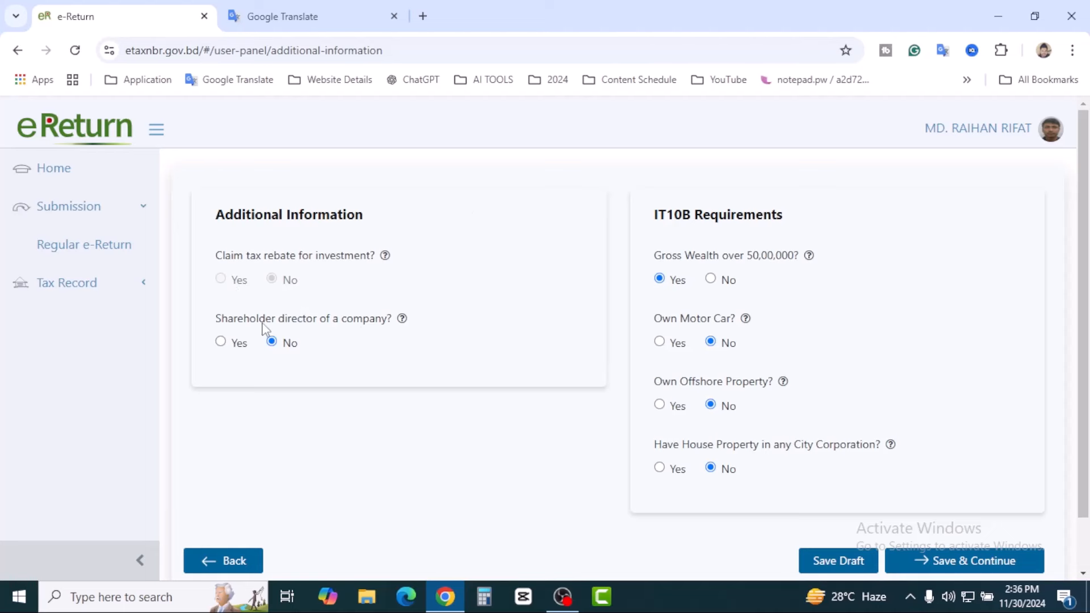
mouse_move(403, 320)
mouse_move(810, 257)
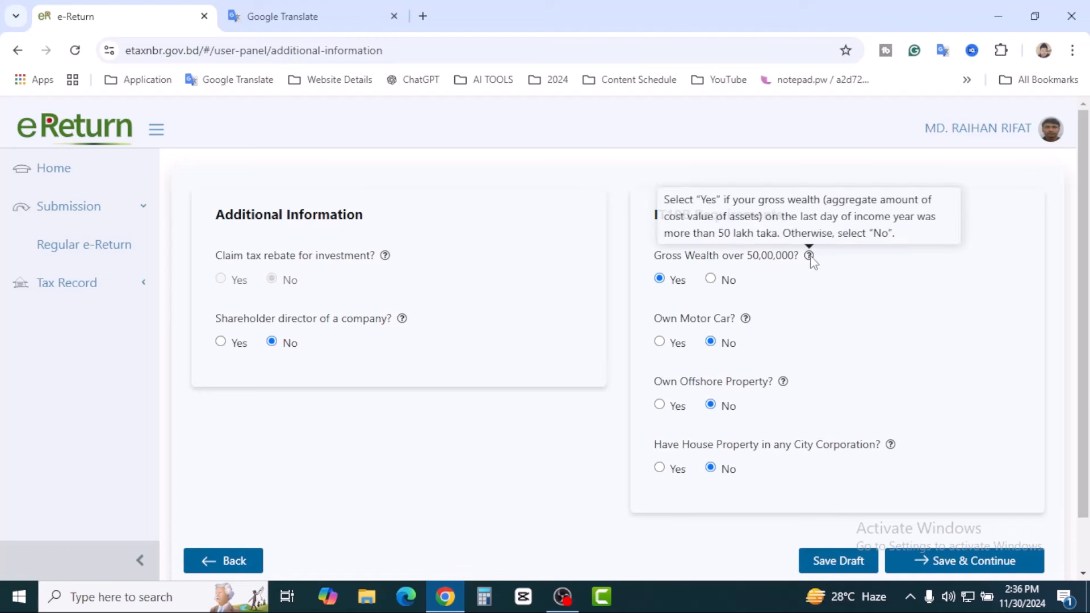
left_click(712, 279)
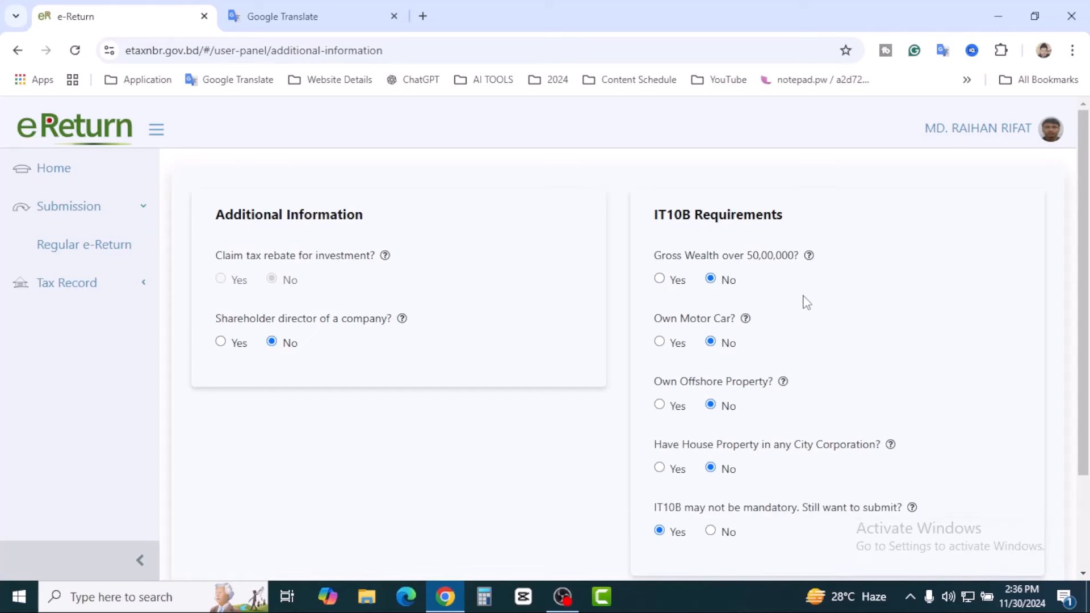
Answer No to still wanting to submit the non-mandatory IT10B under the IT10B requirements.
scroll(806, 297, "down", 1)
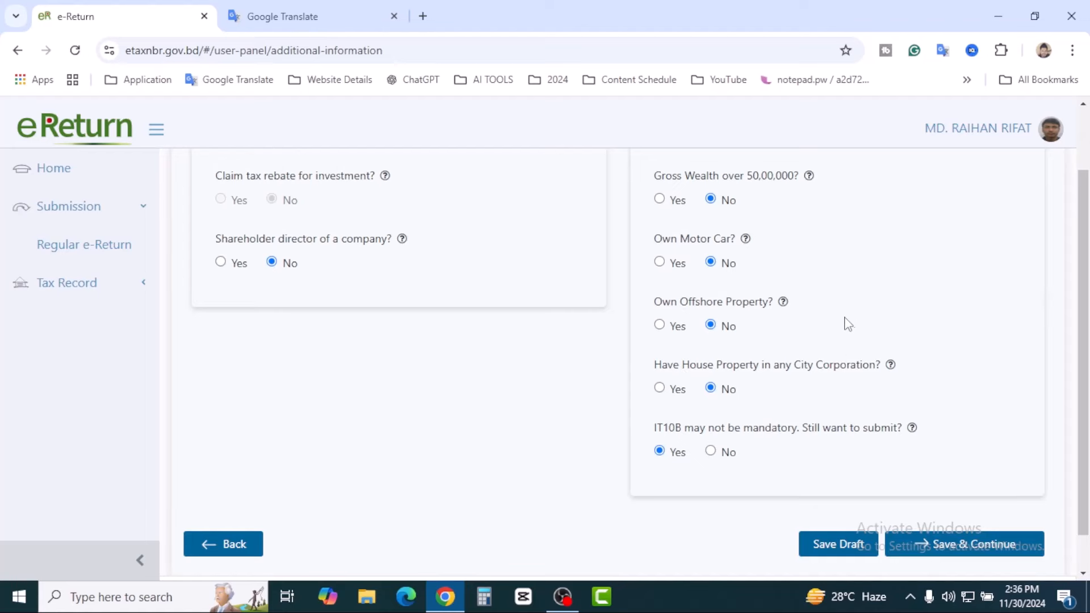
scroll(857, 295, "down", 1)
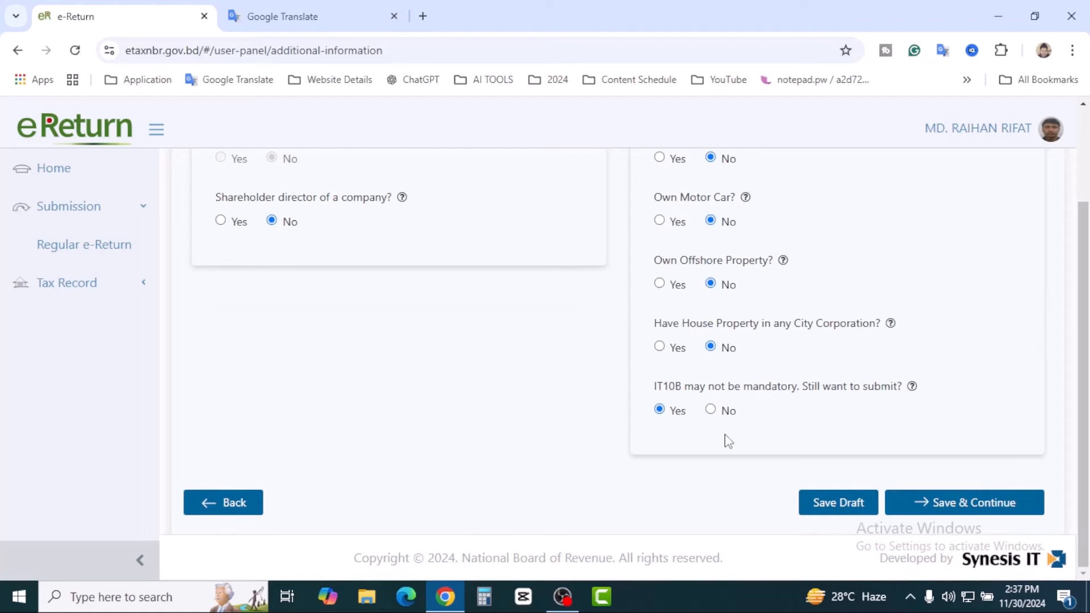
left_click(711, 410)
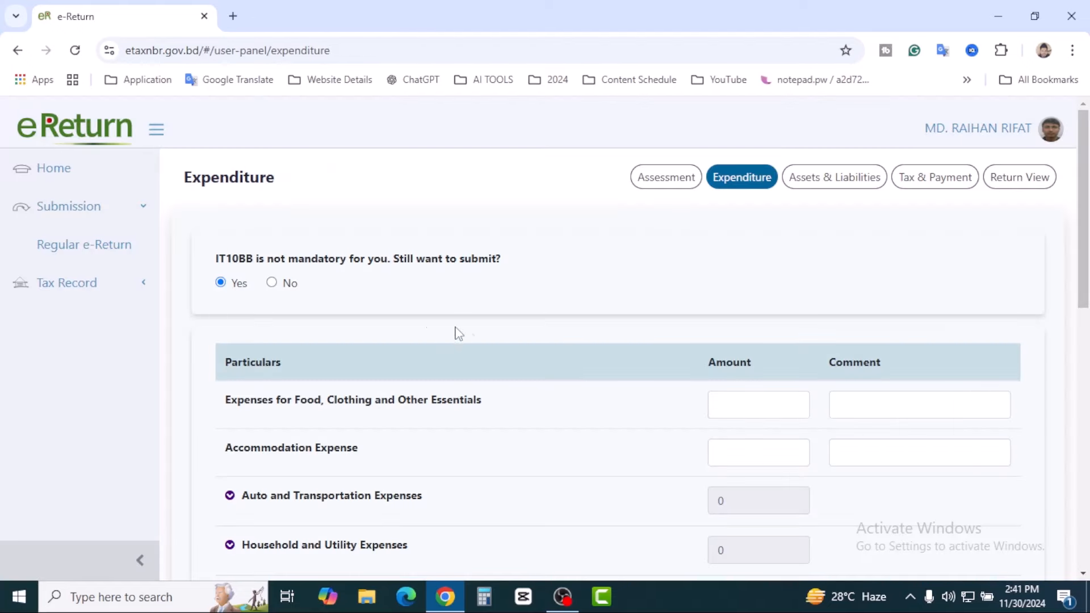
Decline the optional IT10BB submission, set the Total Amount of Expense and Tax to 25,000, and save and continue from Expenditure.
scroll(559, 393, "down", 1)
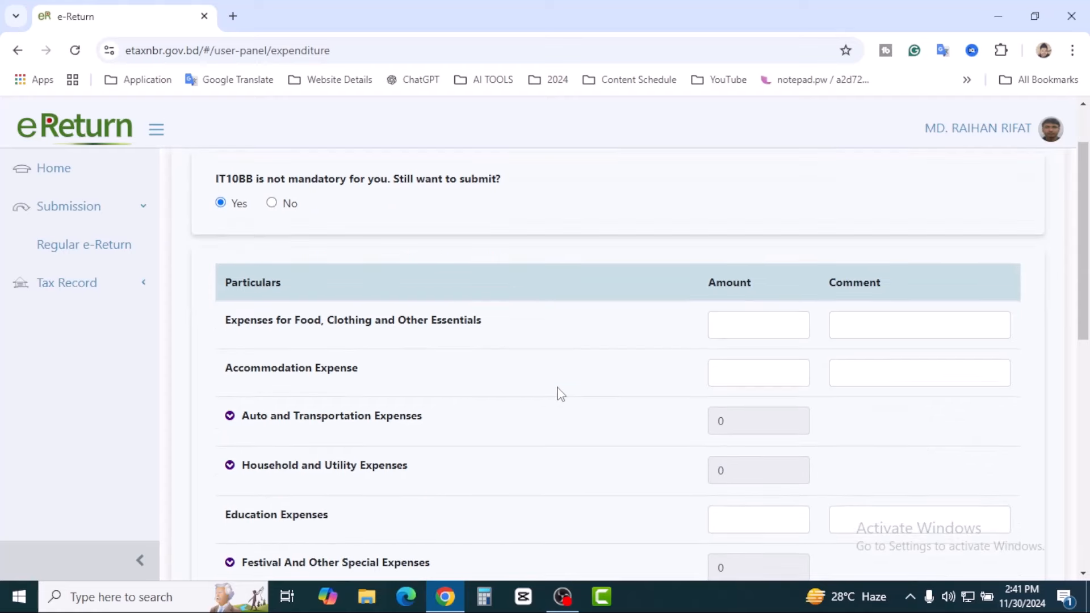
scroll(576, 380, "down", 1)
scroll(576, 379, "down", 8)
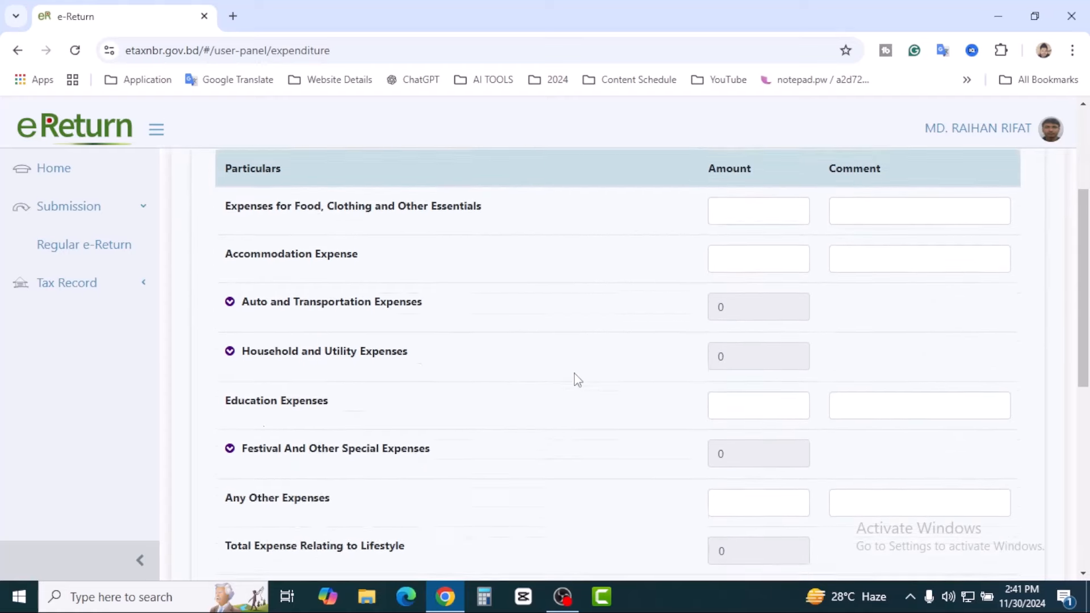
scroll(573, 395, "up", 10)
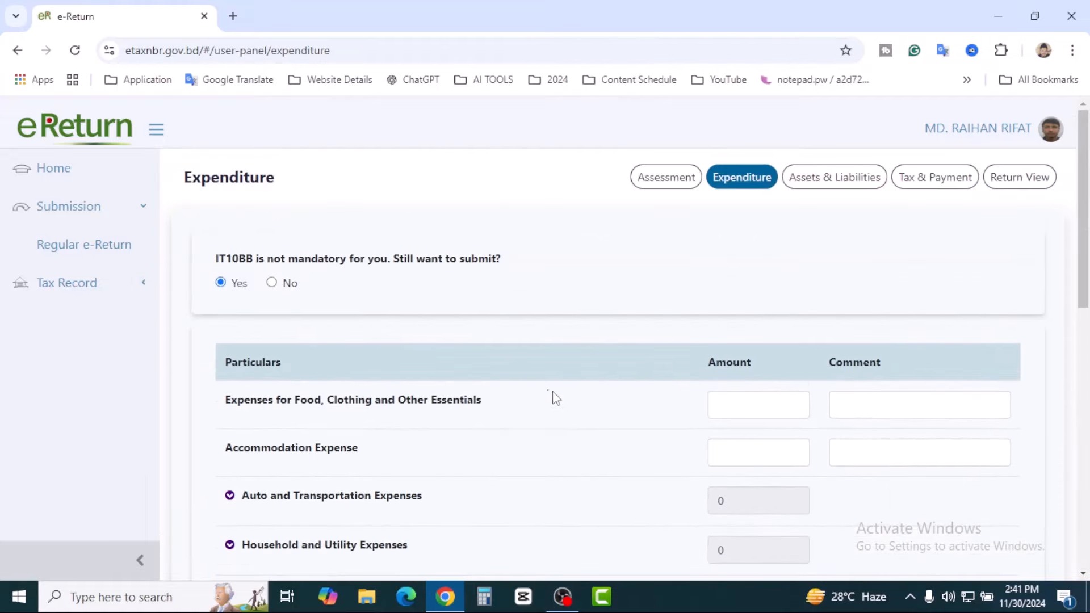
left_click(275, 287)
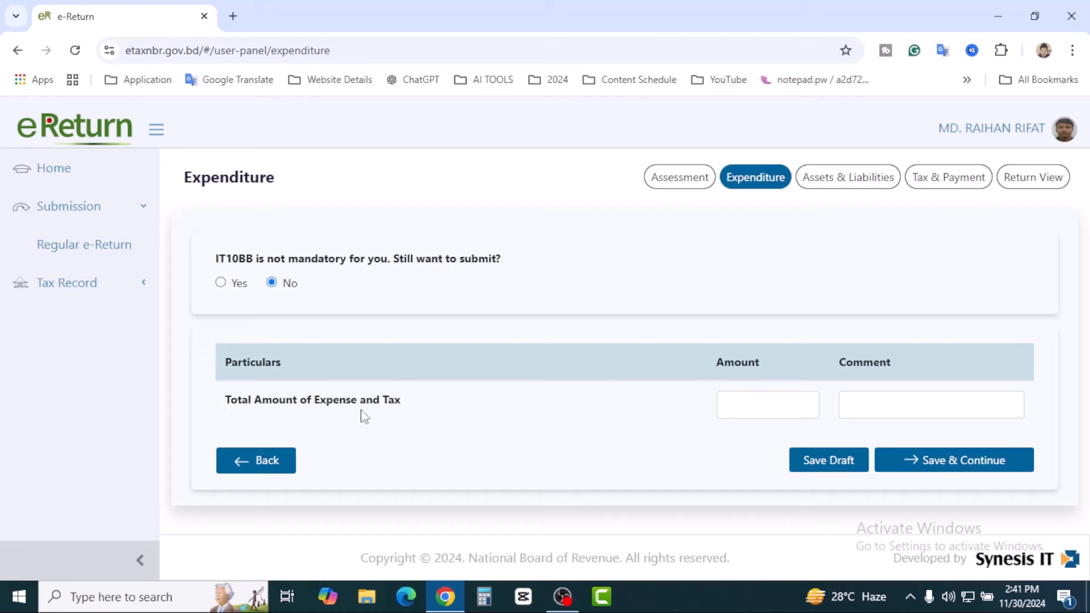
left_click(730, 405)
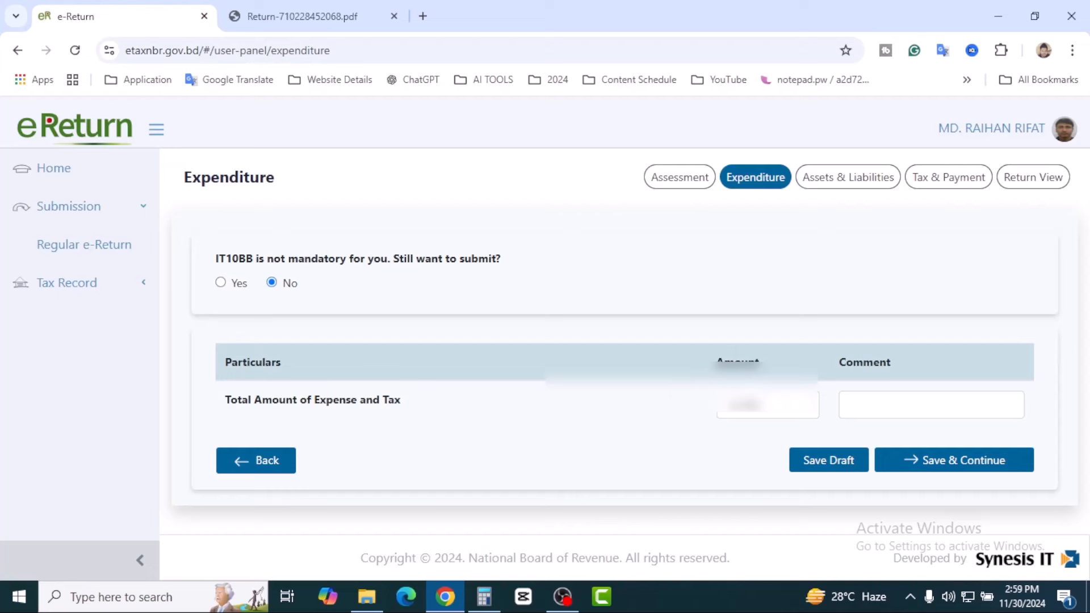
left_click(973, 465)
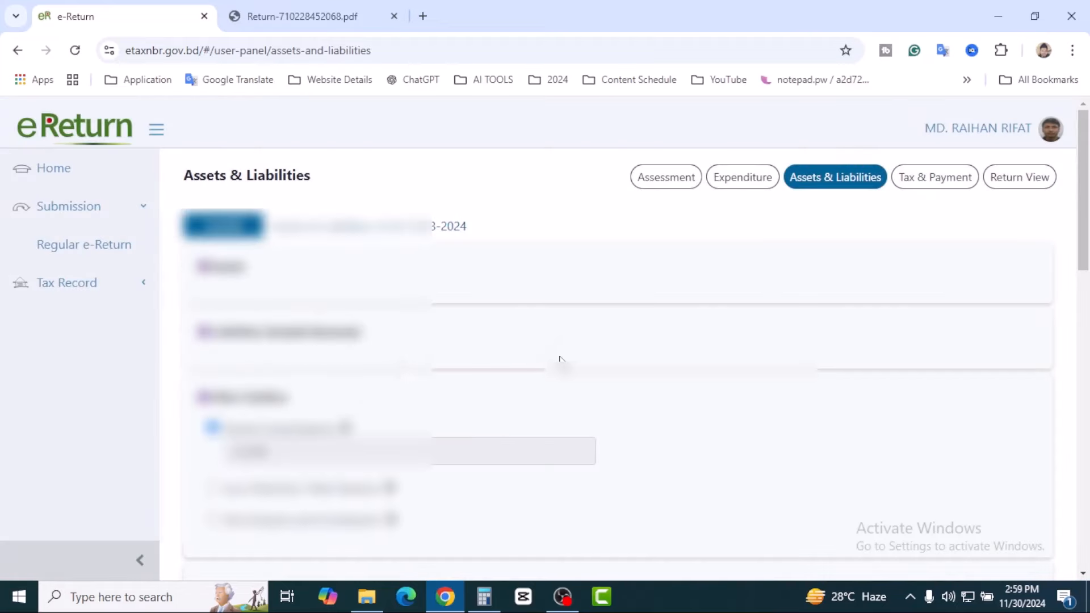
Check the previous year's net wealth and the Difference in the Assets & Liabilities summary, and save and continue to Tax & Payment.
scroll(458, 360, "down", 4)
scroll(478, 282, "down", 5)
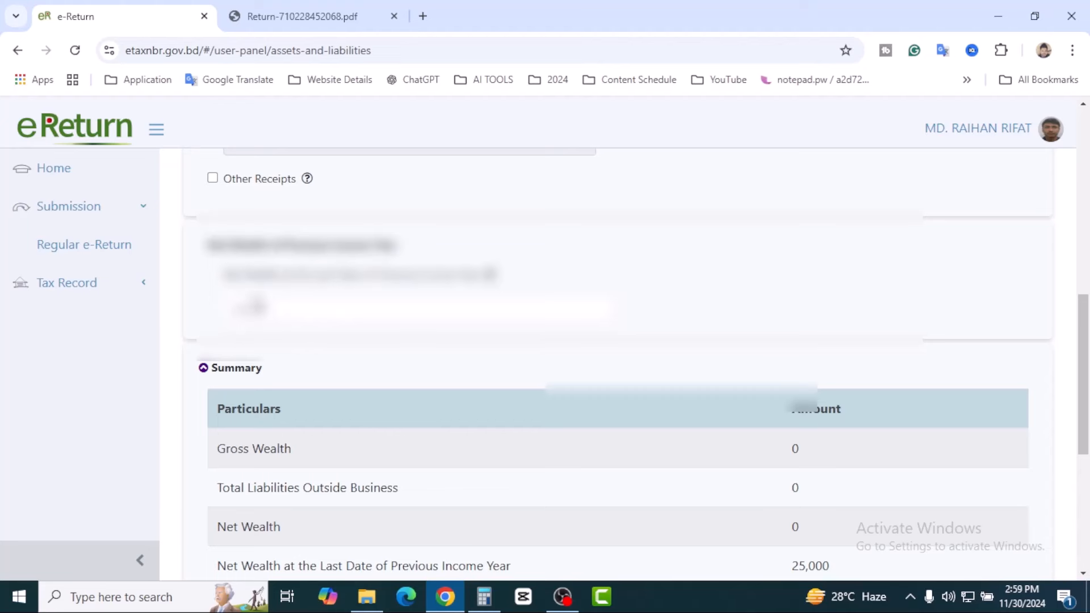
left_click(335, 310)
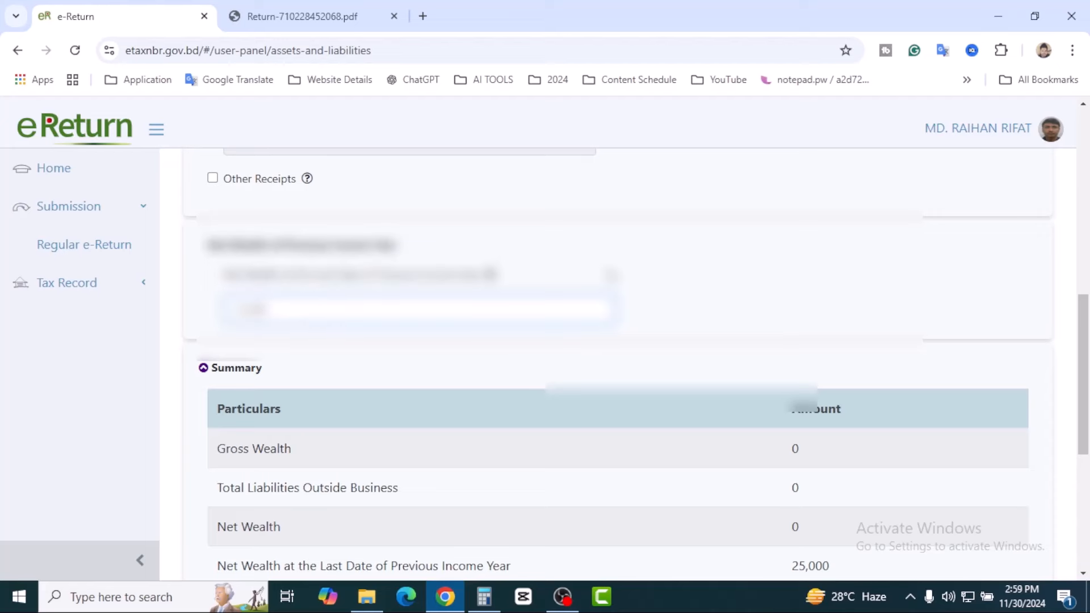
scroll(733, 350, "down", 4)
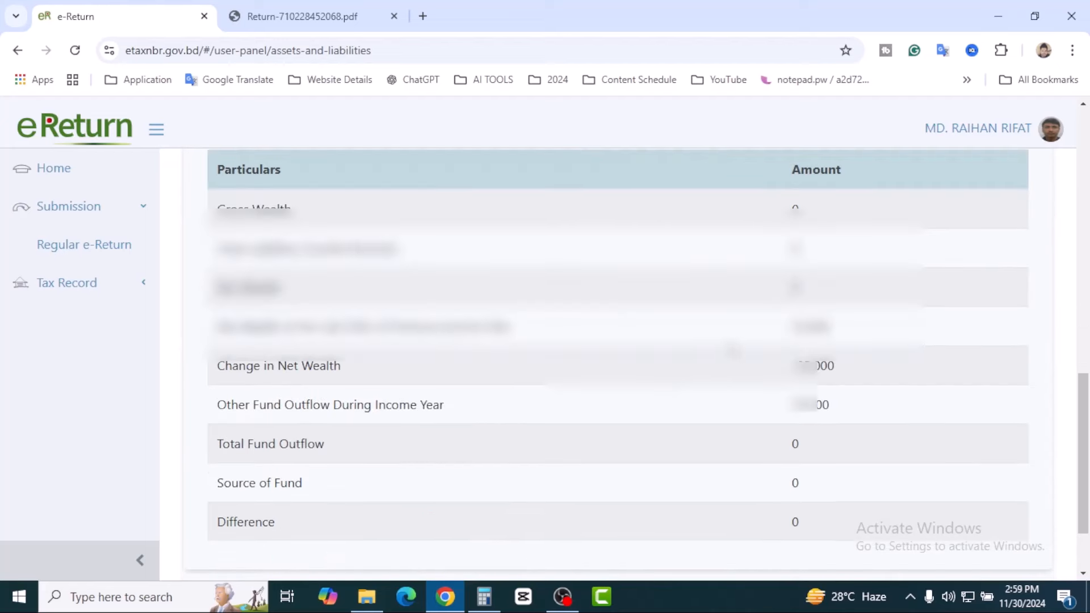
left_click_drag(274, 430, 219, 418)
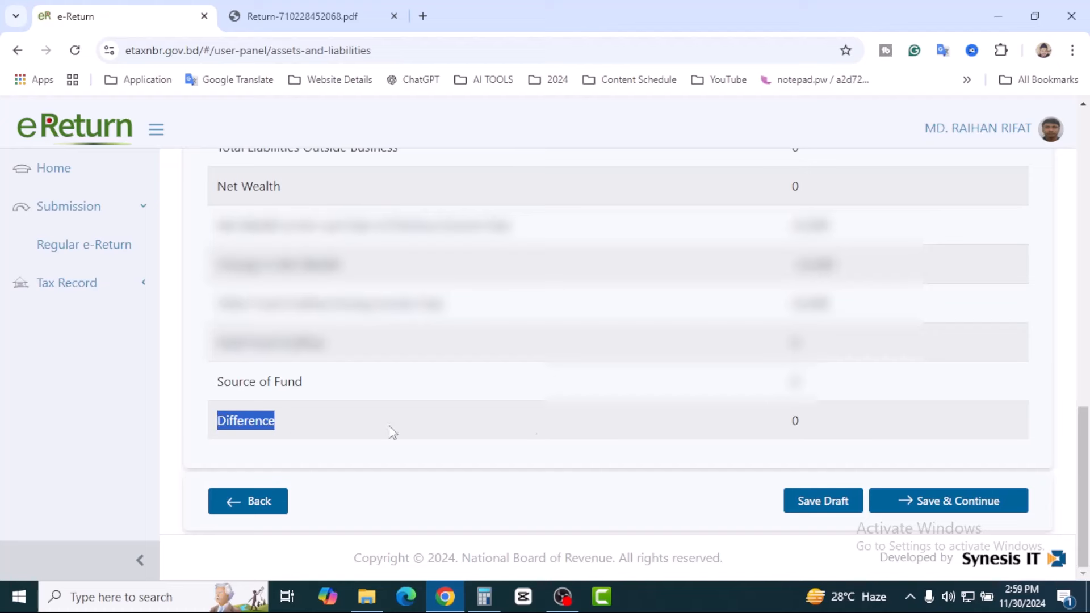
left_click(795, 423)
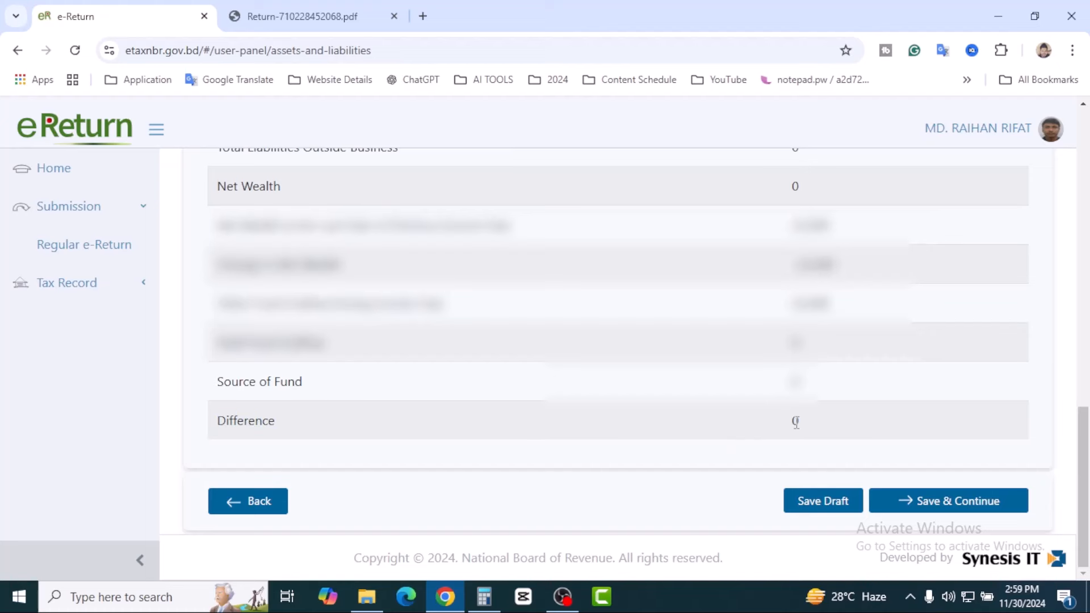
double_click(798, 422)
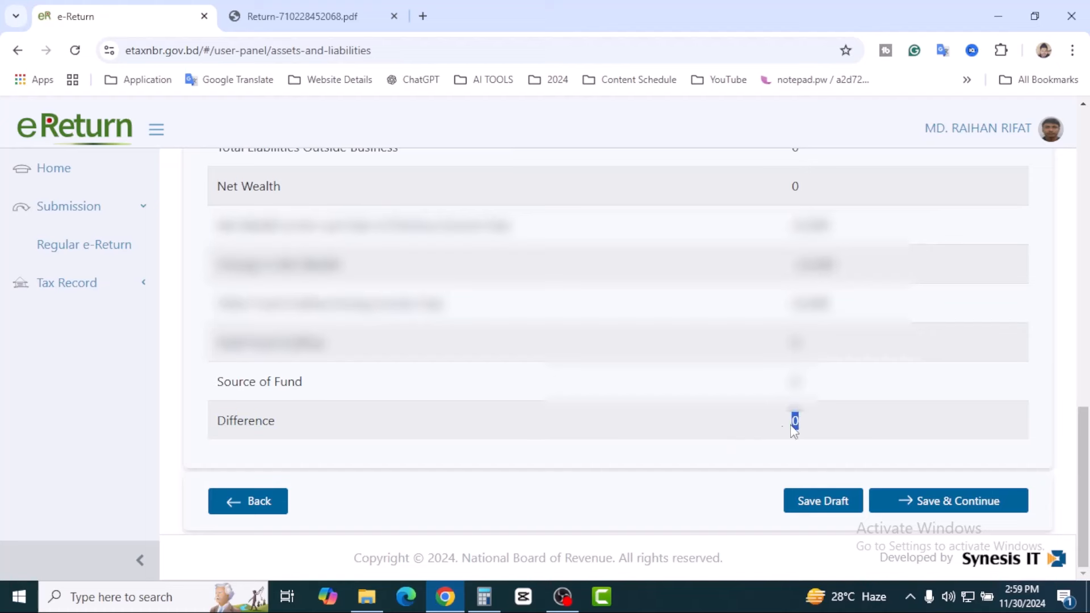
left_click(728, 429)
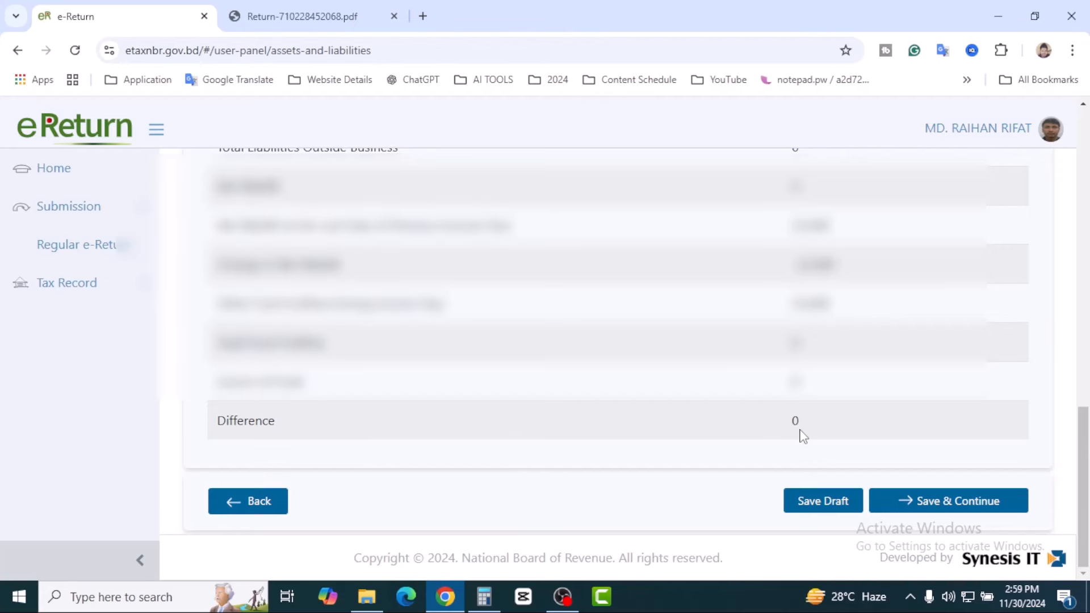
scroll(765, 418, "up", 2)
scroll(535, 405, "down", 2)
left_click(1001, 492)
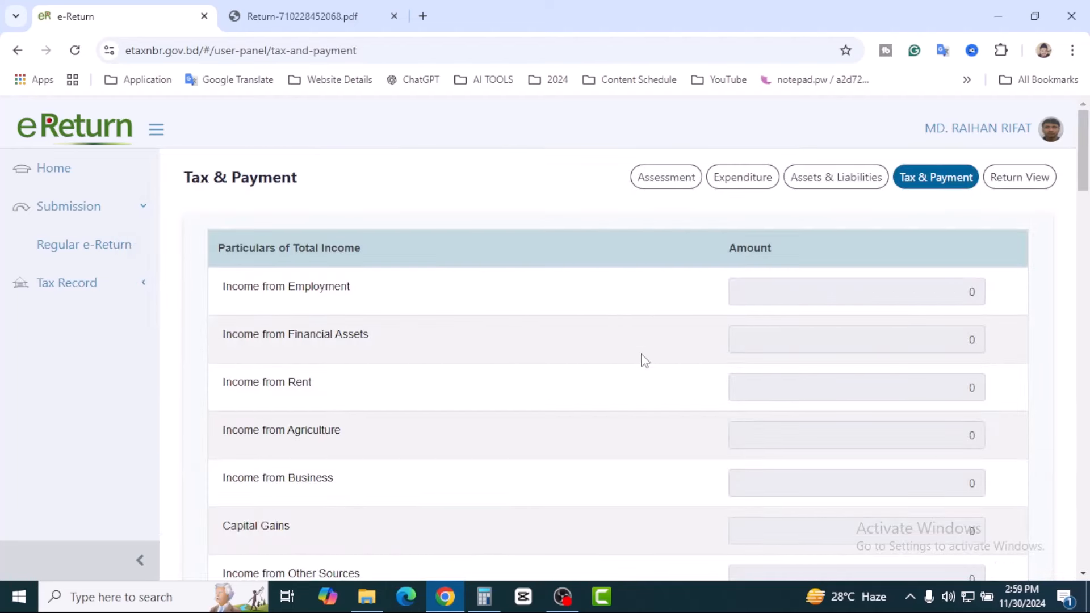
Examine the total income, tax computation, tax payment and final payable amounts on the Tax & Payment page.
scroll(671, 341, "down", 2)
scroll(699, 339, "down", 5)
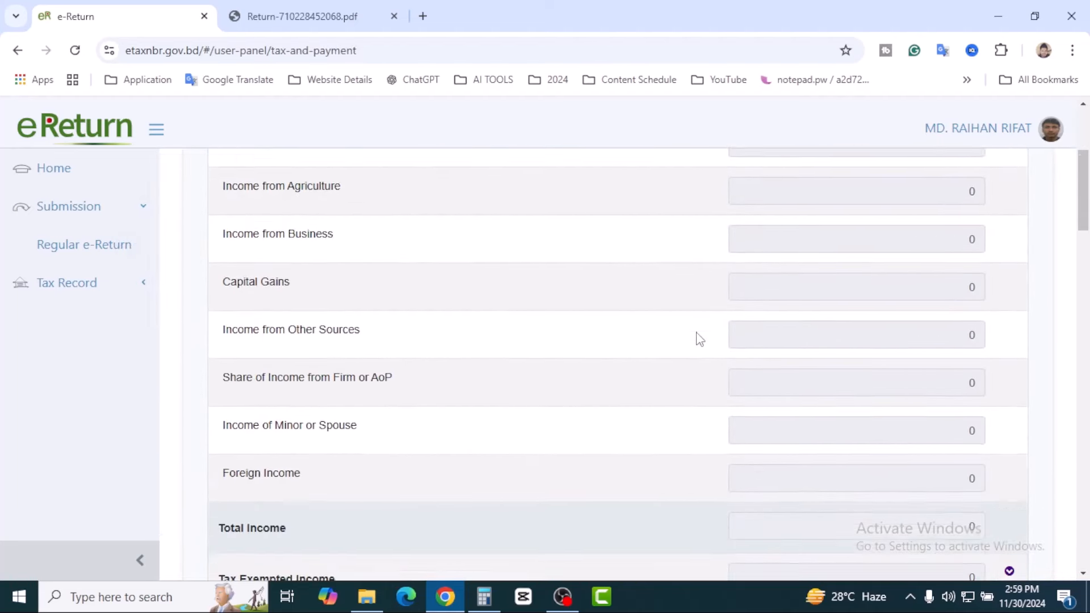
scroll(742, 294, "down", 3)
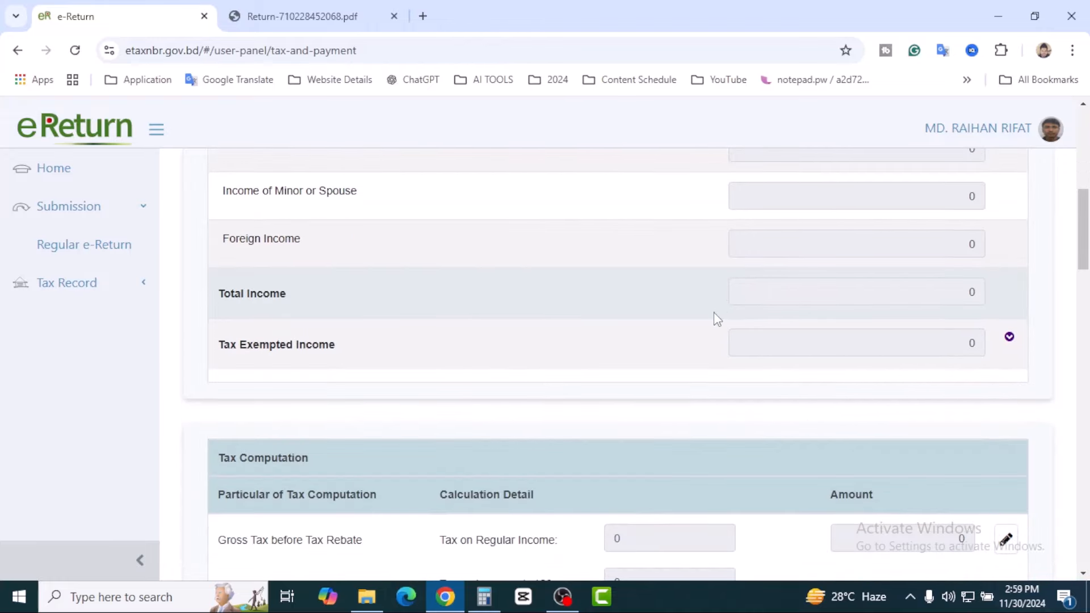
scroll(710, 315, "down", 2)
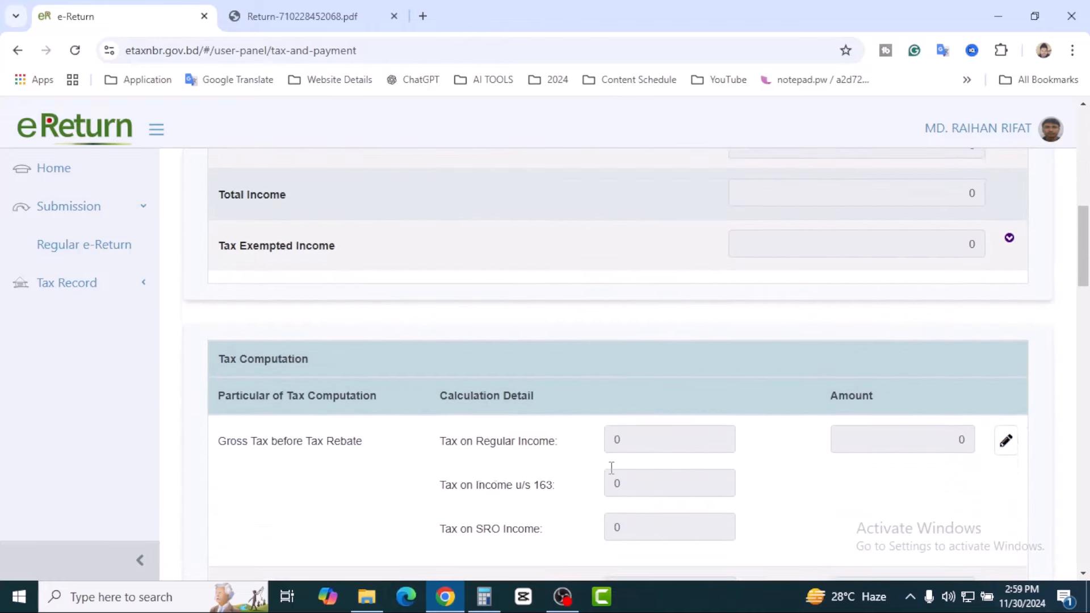
scroll(612, 467, "down", 4)
scroll(735, 382, "down", 5)
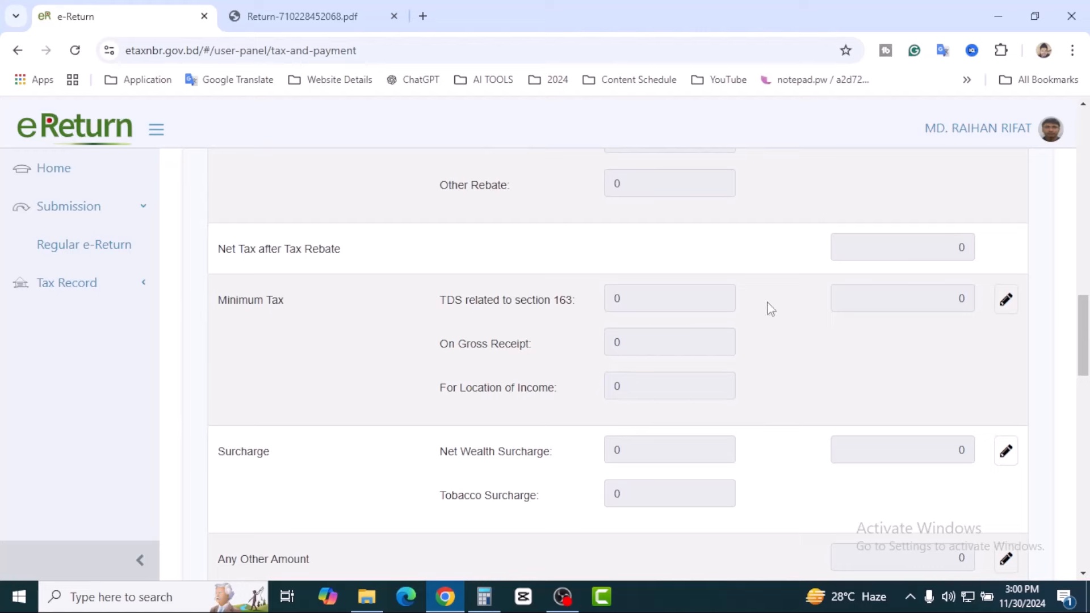
scroll(771, 308, "down", 5)
scroll(696, 341, "up", 3)
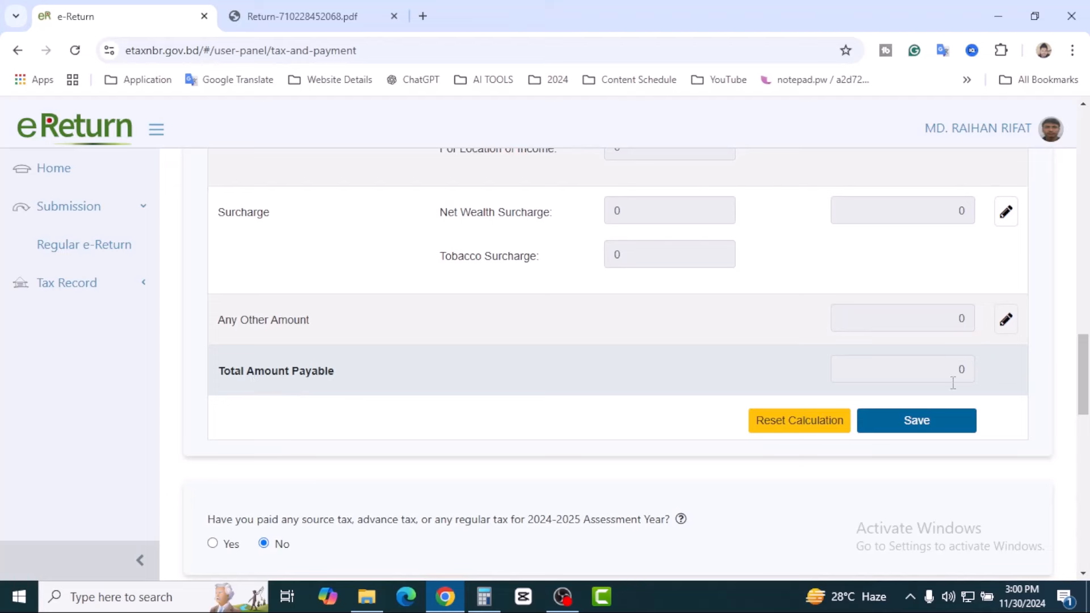
scroll(722, 349, "down", 2)
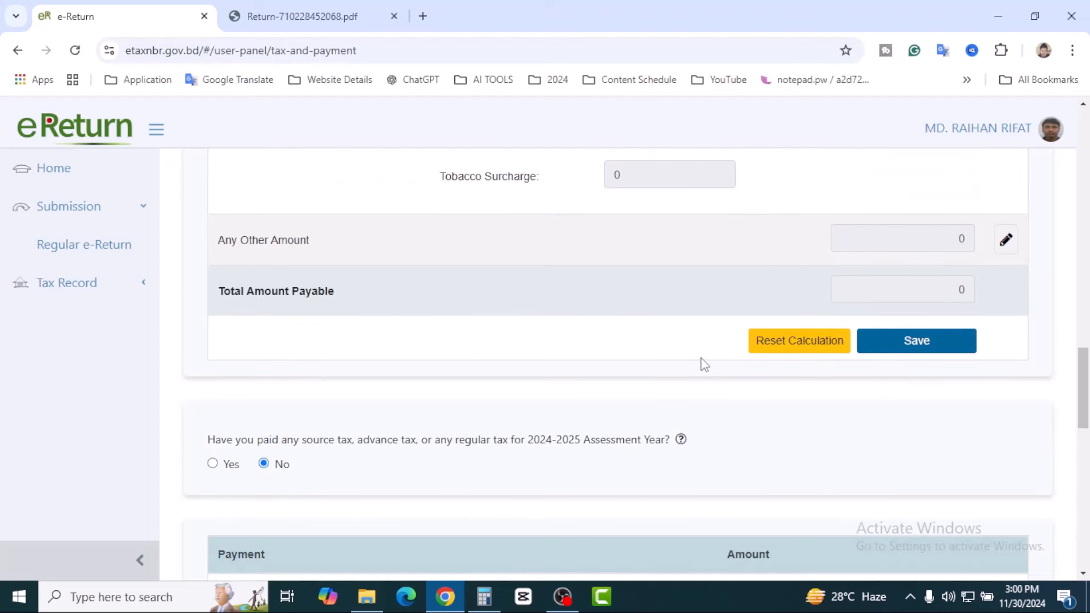
scroll(704, 361, "down", 3)
scroll(685, 364, "down", 5)
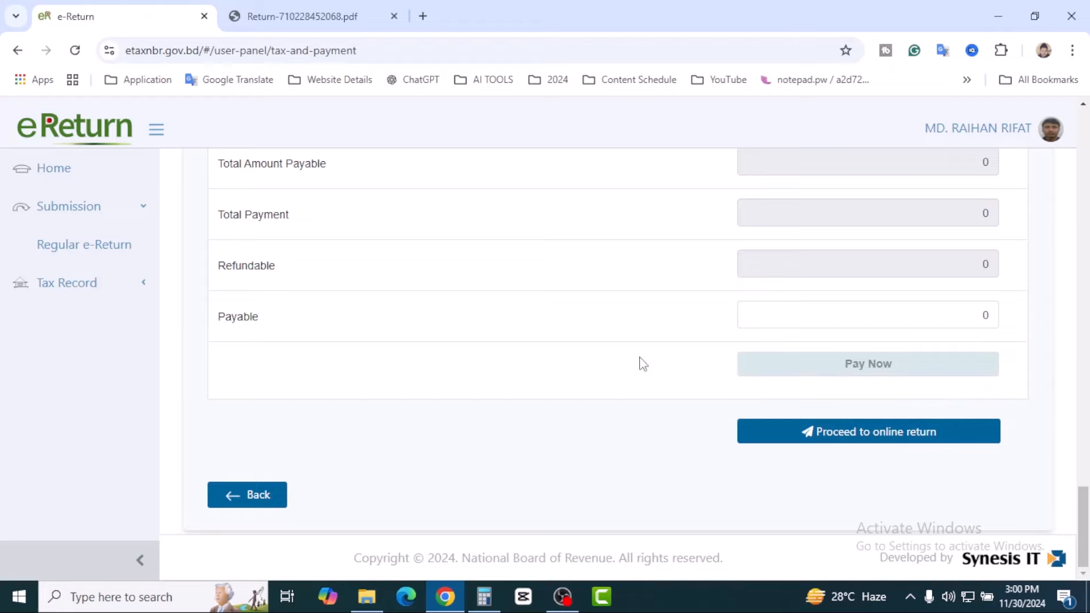
scroll(695, 423, "up", 15)
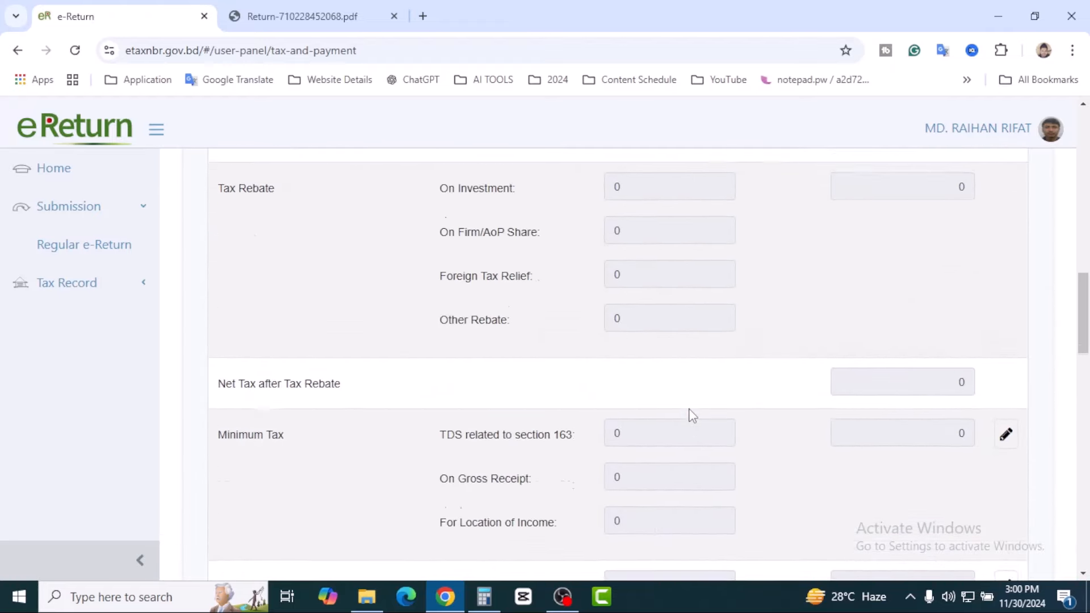
scroll(693, 417, "up", 3)
scroll(692, 416, "down", 12)
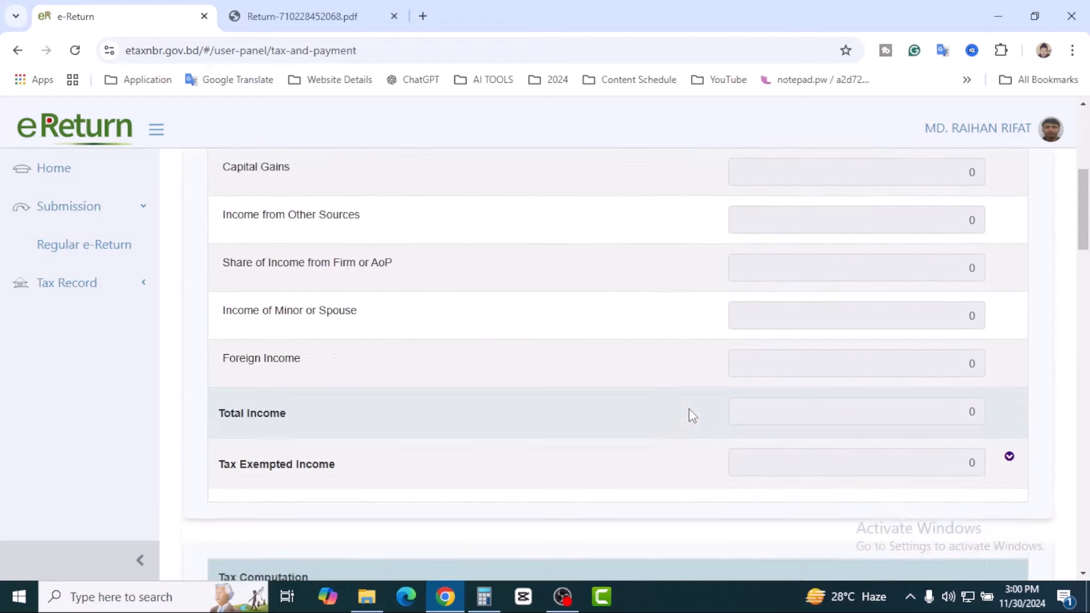
scroll(687, 412, "down", 12)
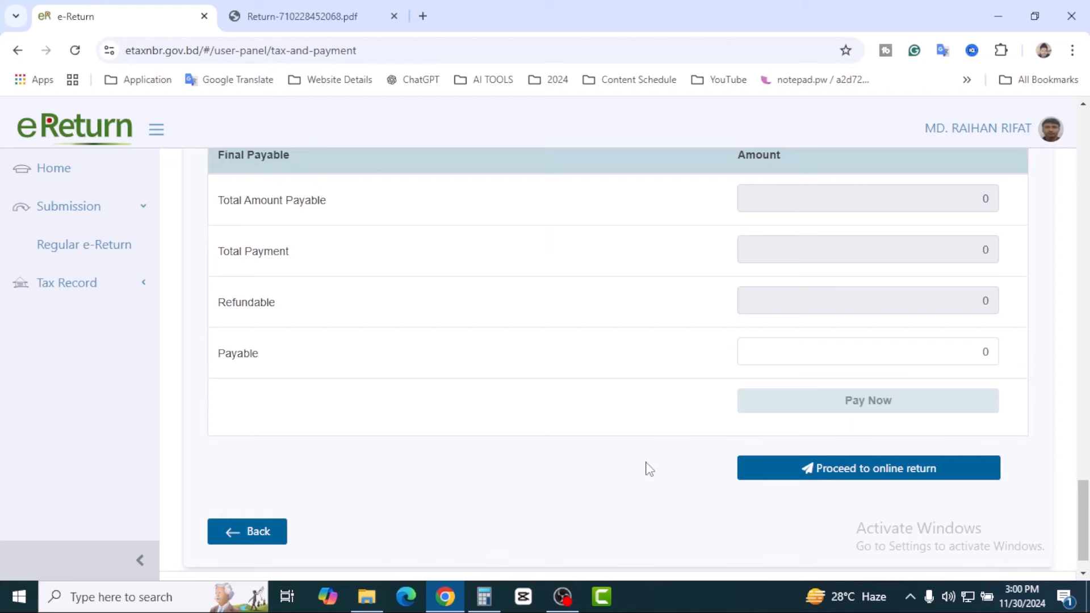
Proceed to the online return from the Final Payable section of Tax & Payment.
scroll(649, 468, "up", 3)
scroll(649, 468, "down", 4)
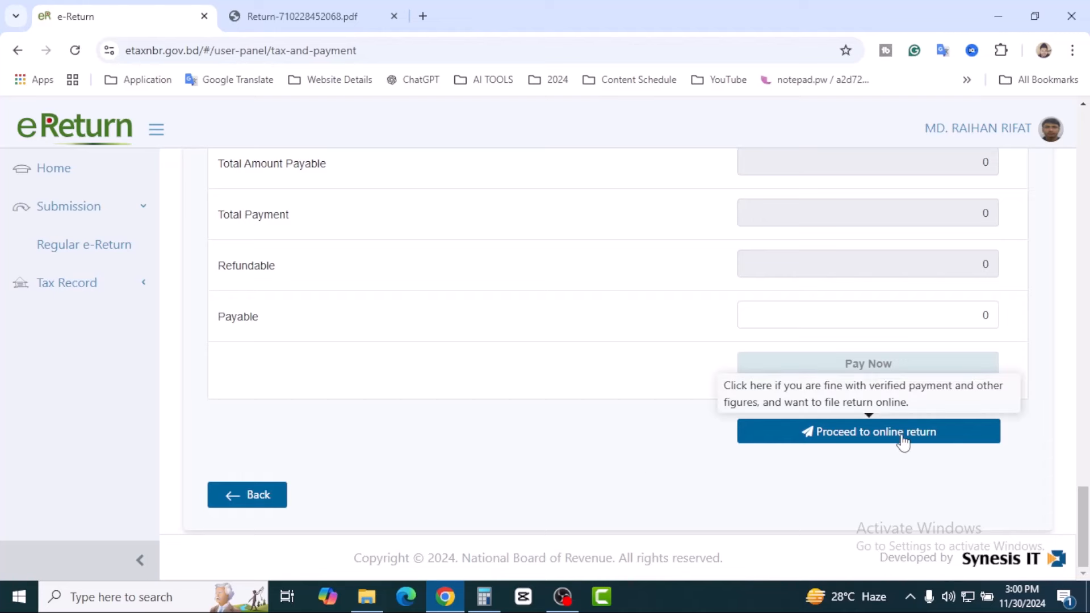
left_click(899, 438)
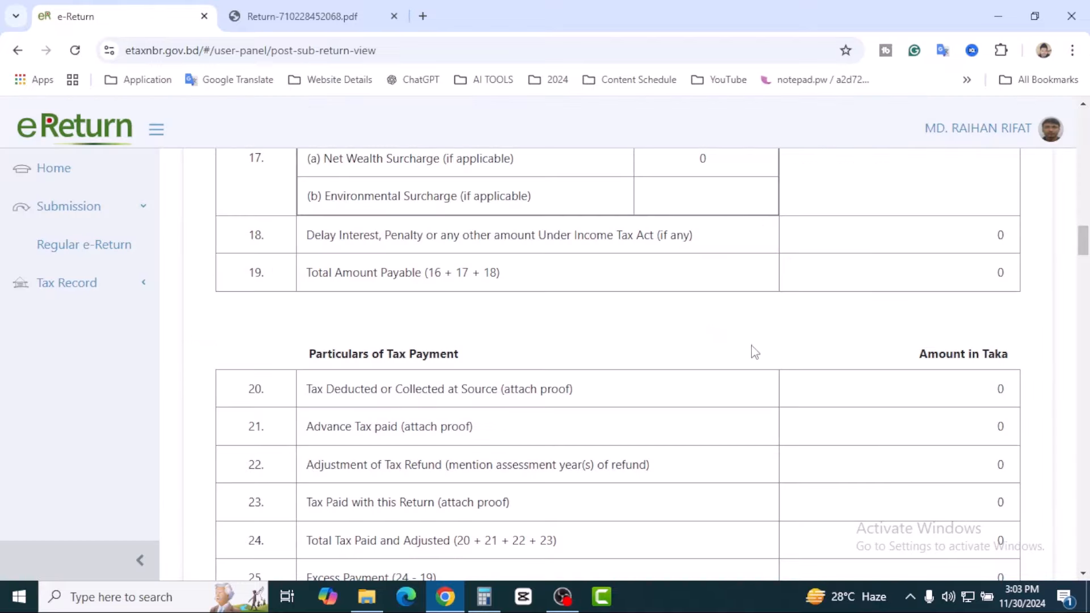
Examine the return view's tax payment particulars, verification, investment and rebate details, lifestyle expense statement and statement of assets.
scroll(754, 350, "down", 12)
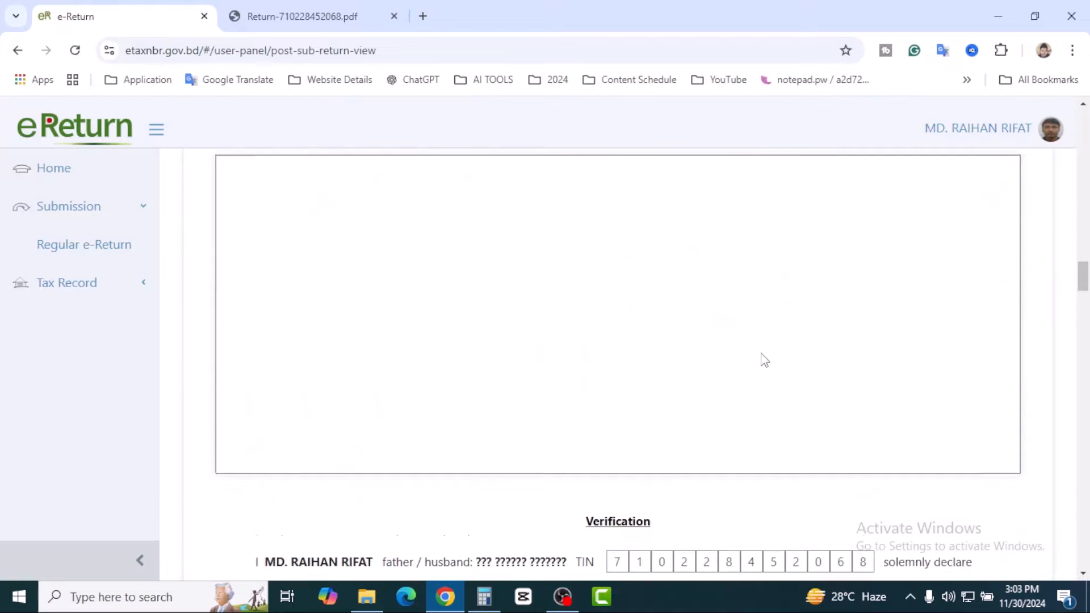
scroll(764, 374, "down", 15)
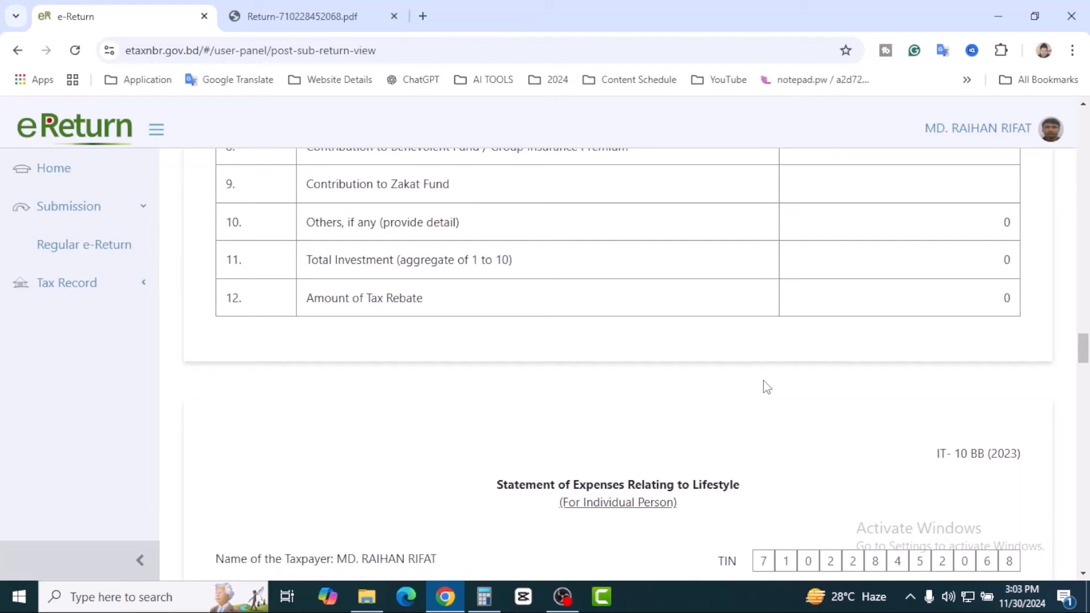
scroll(767, 388, "down", 1)
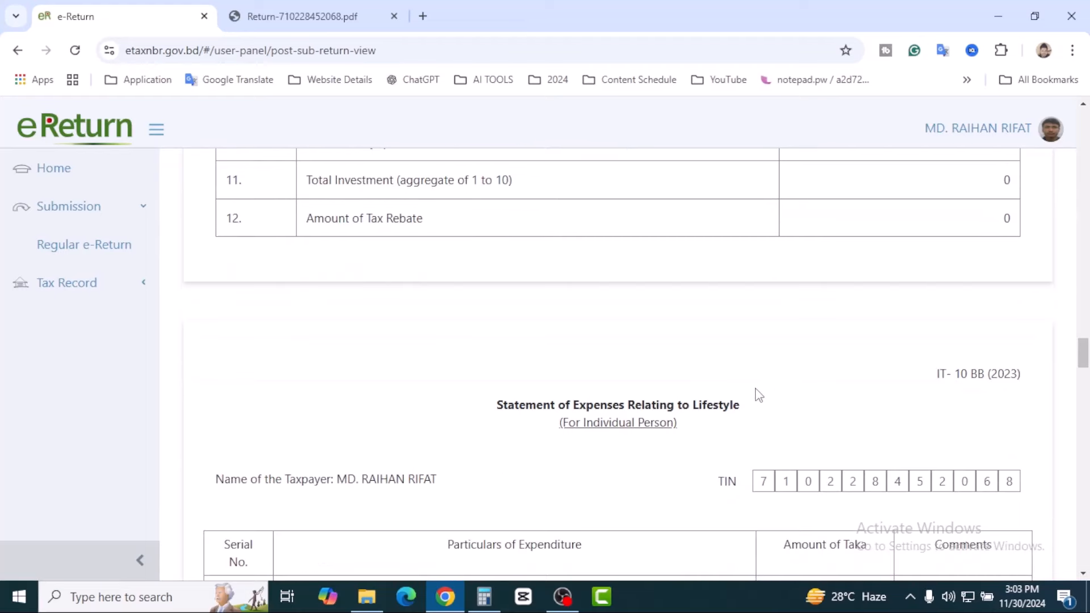
scroll(759, 396, "down", 6)
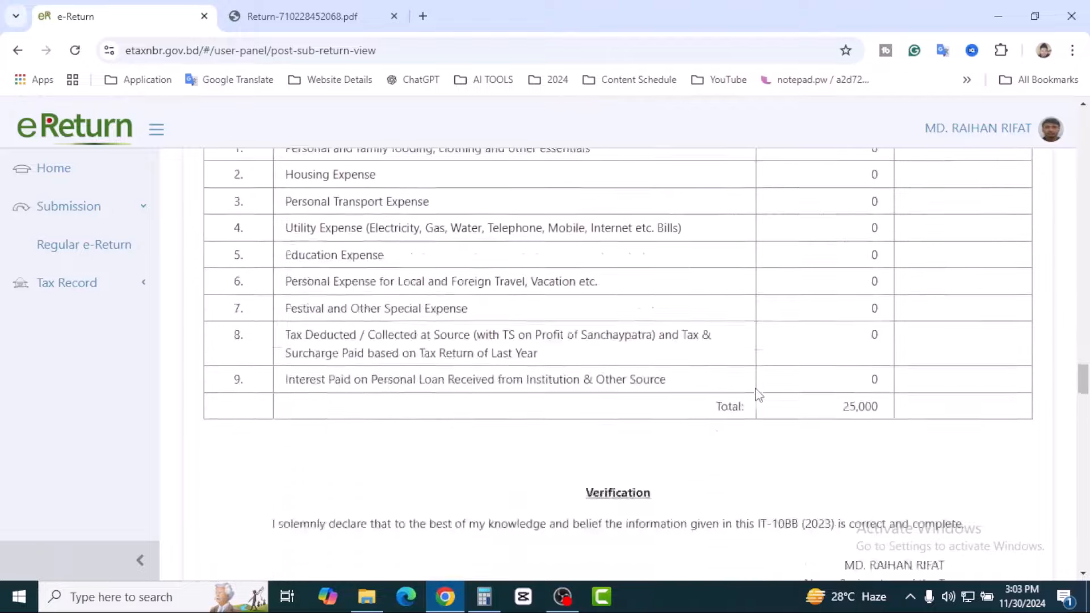
scroll(759, 395, "down", 5)
scroll(760, 396, "up", 8)
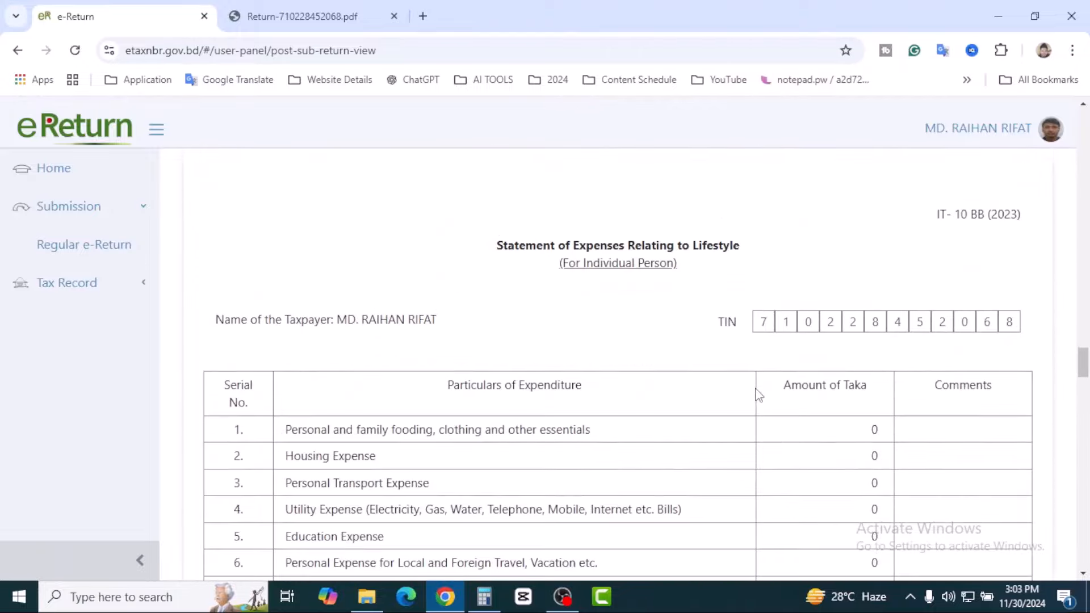
scroll(759, 395, "down", 10)
scroll(759, 396, "down", 15)
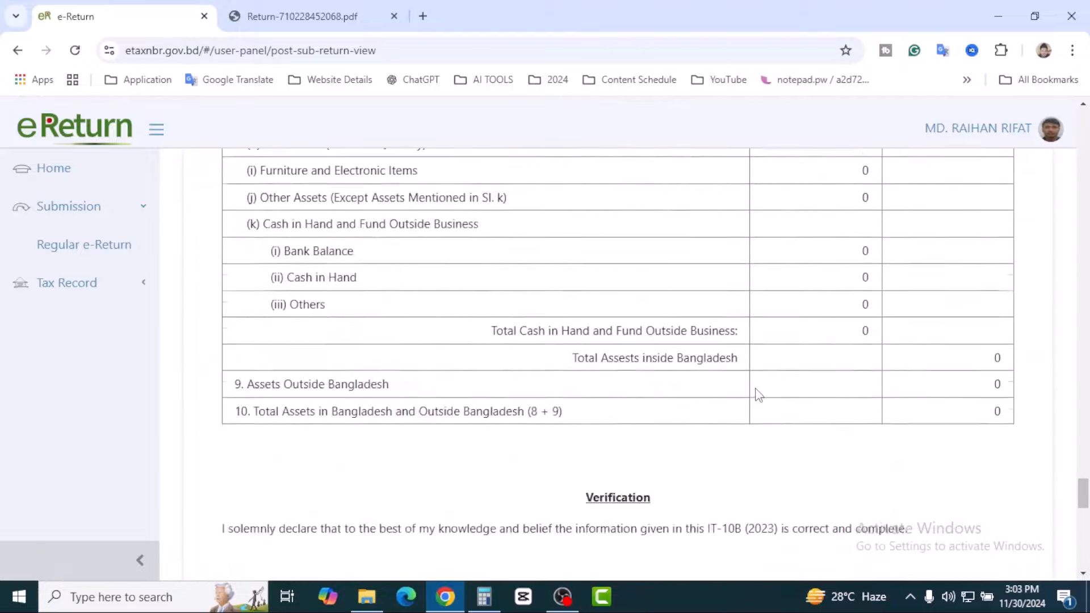
Submit the reviewed tax return from the end of the return view and confirm the submission.
scroll(759, 395, "down", 6)
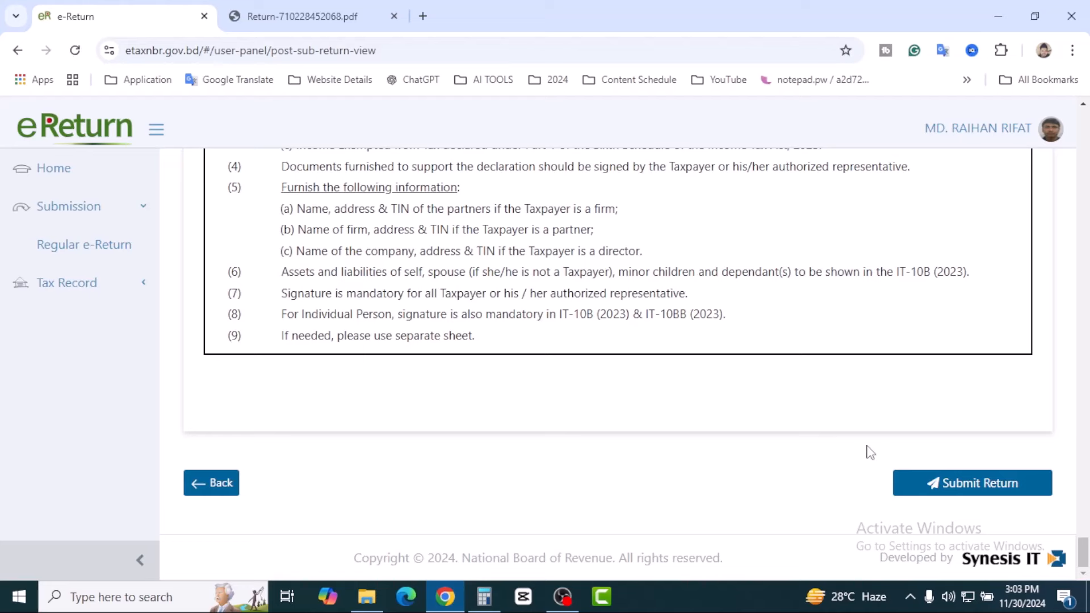
left_click(980, 488)
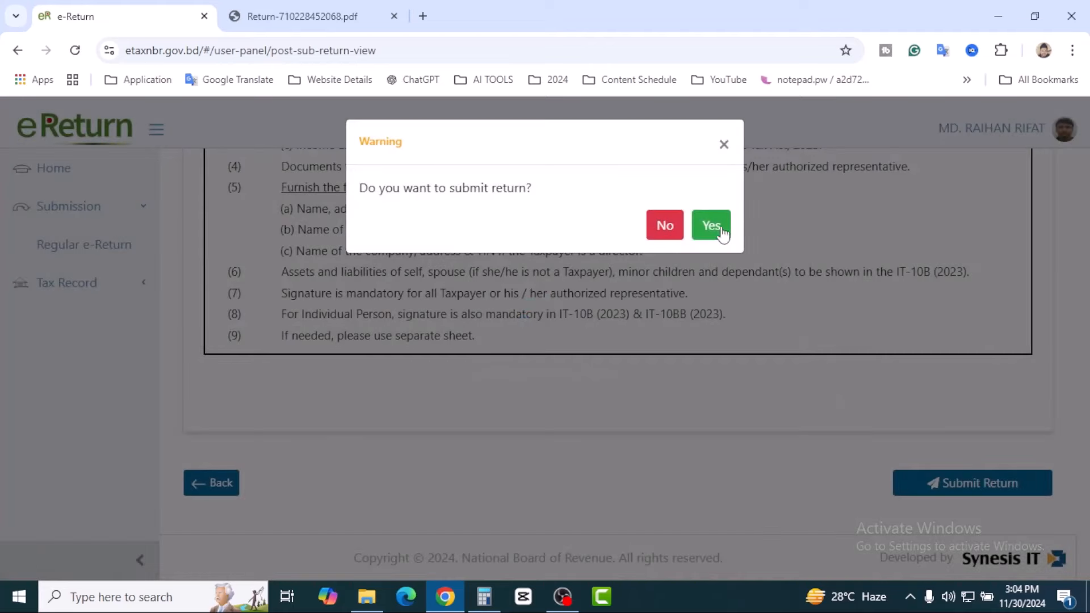
left_click(720, 229)
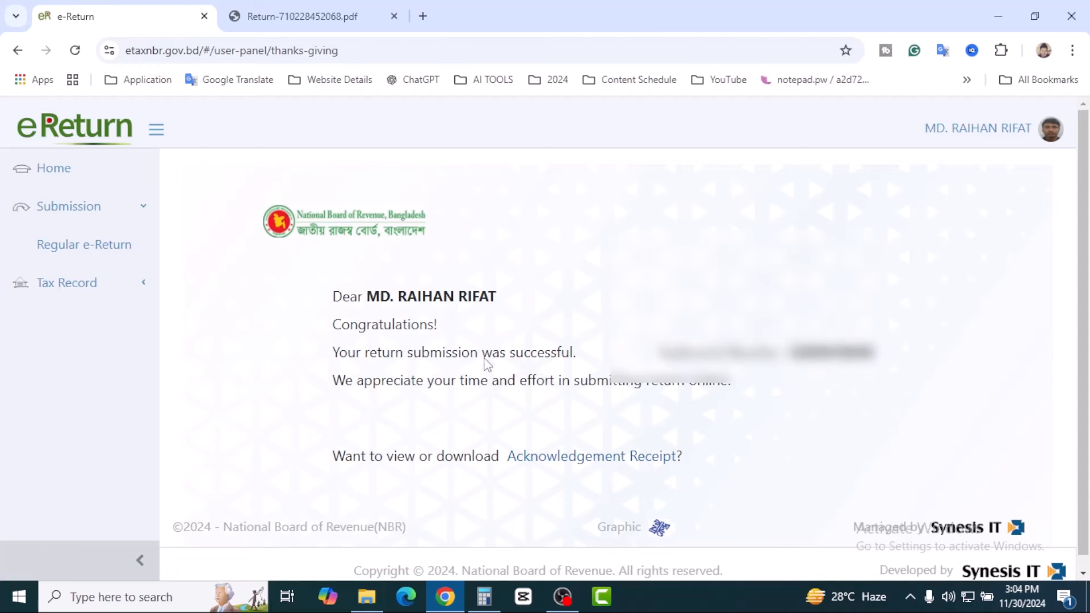
Open the Acknowledgement Receipt and save it as a PDF in the Downloads folder under its suggested file name.
scroll(707, 381, "down", 1)
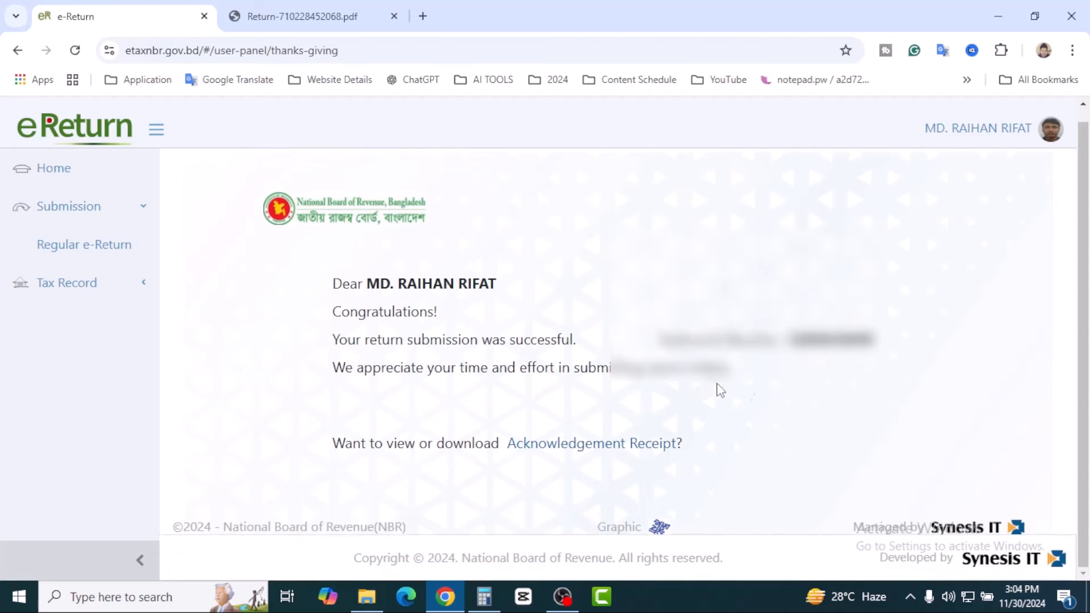
left_click(648, 446)
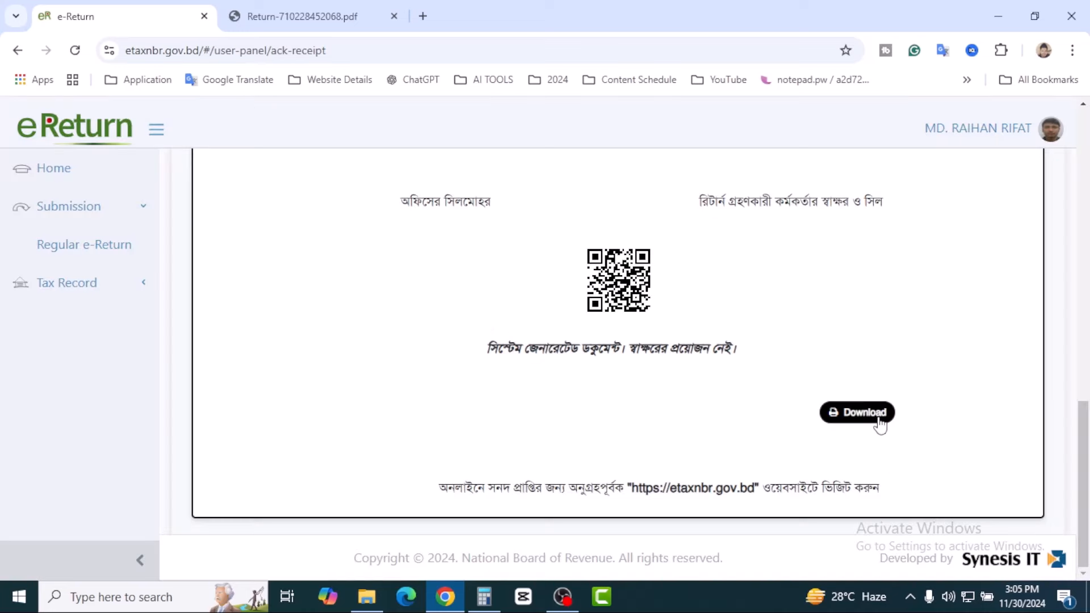
left_click(874, 429)
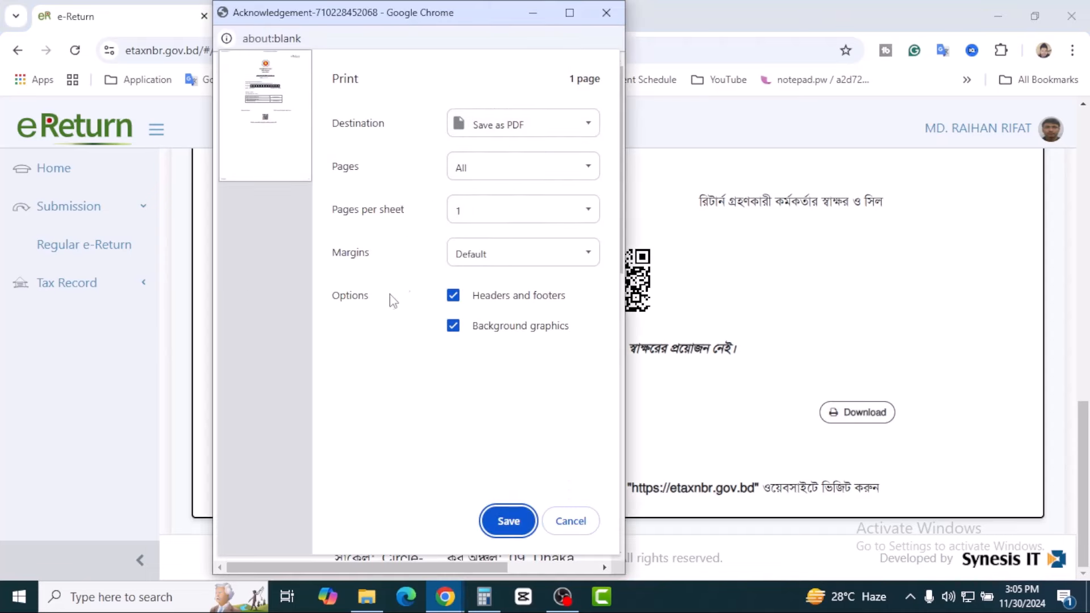
left_click(509, 522)
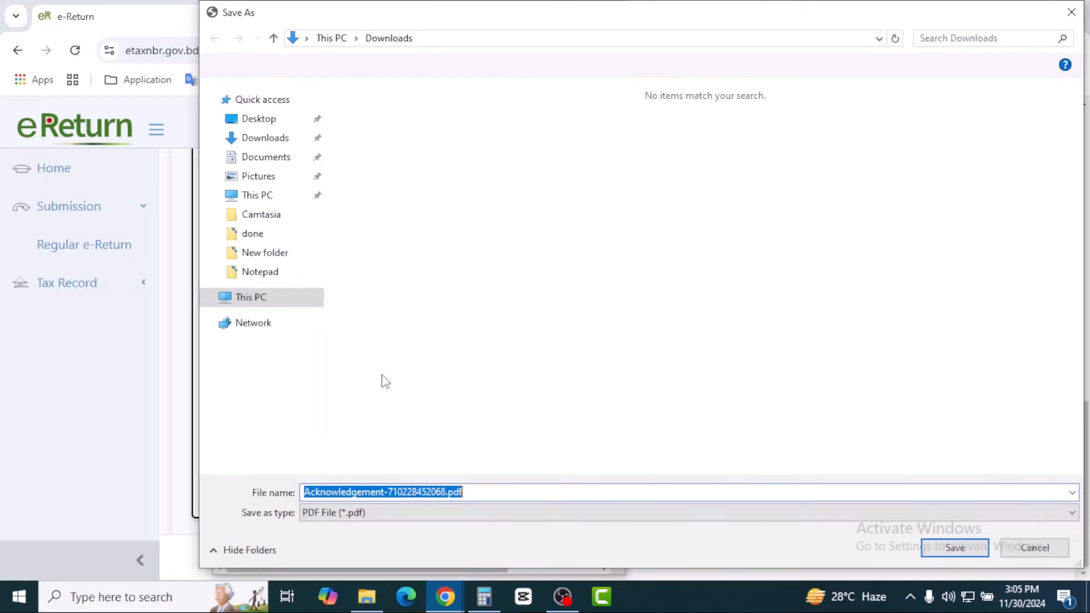
left_click(956, 549)
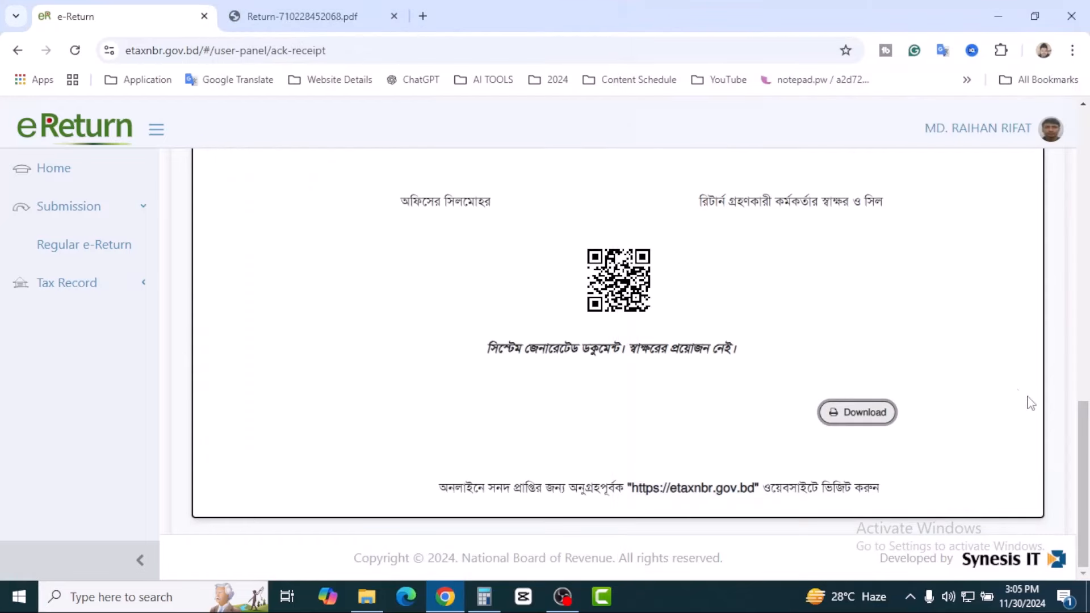
Examine the Acknowledgement Receipt from its heading and taxpayer details down to the submission date and QR code.
scroll(1063, 455, "up", 1)
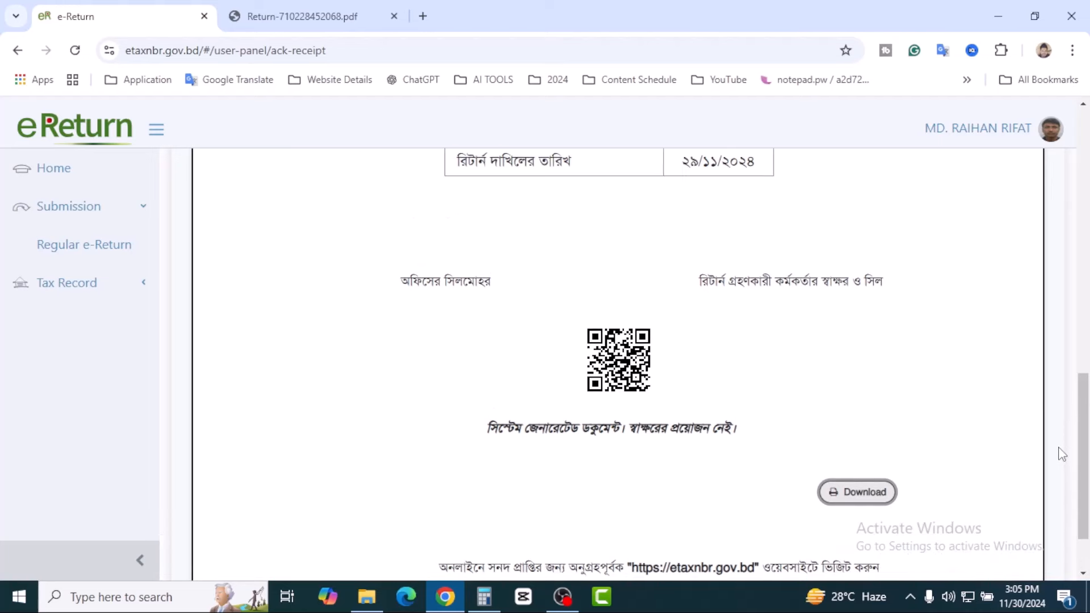
scroll(1063, 454, "down", 1)
scroll(1064, 454, "up", 12)
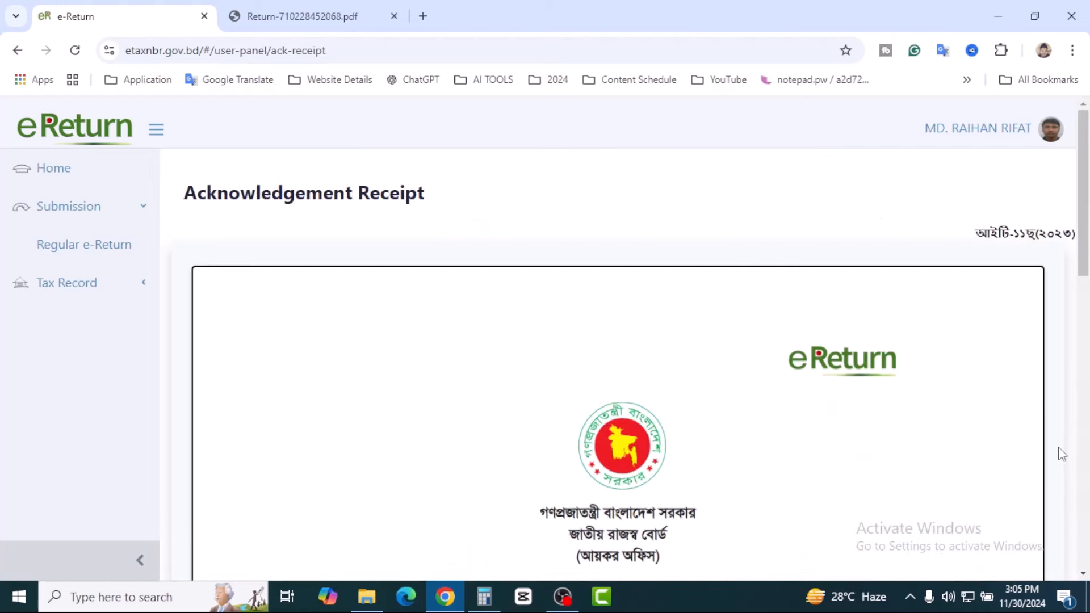
scroll(1059, 449, "down", 12)
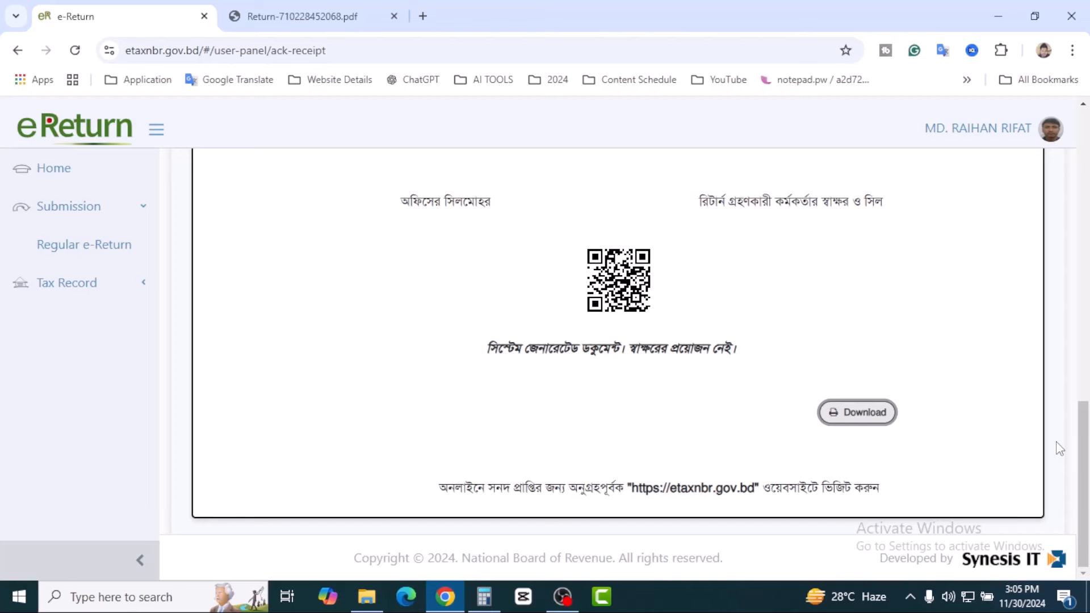
scroll(1060, 449, "up", 12)
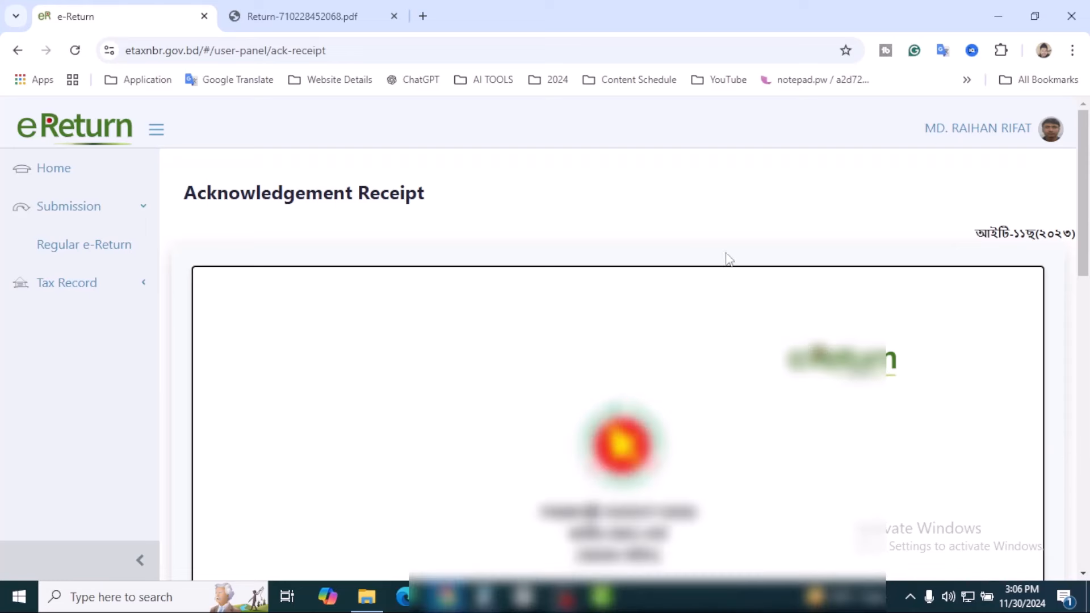
scroll(644, 233, "down", 3)
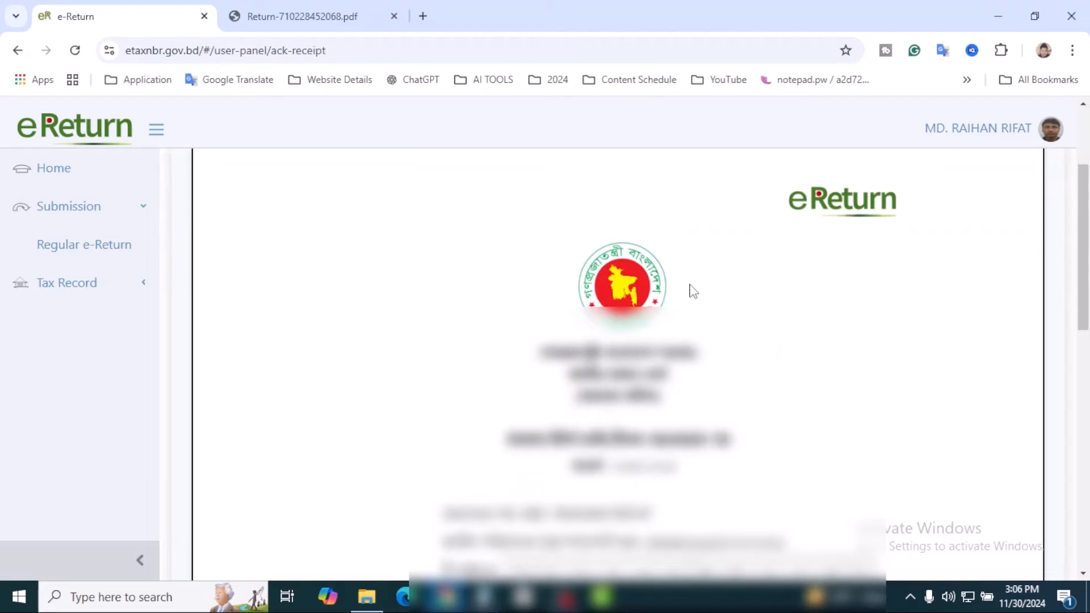